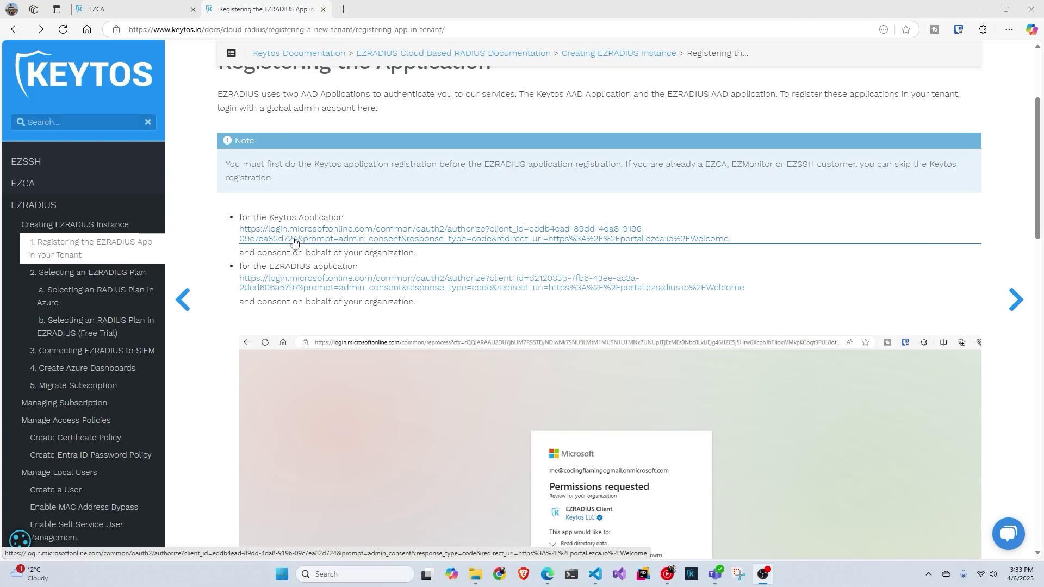
# Step: Grant organization-wide admin consent to the Keytos Client application
pyautogui.keyDown('ctrl'); pyautogui.click(294, 242); pyautogui.keyUp('ctrl')
pyautogui.click(368, 9)
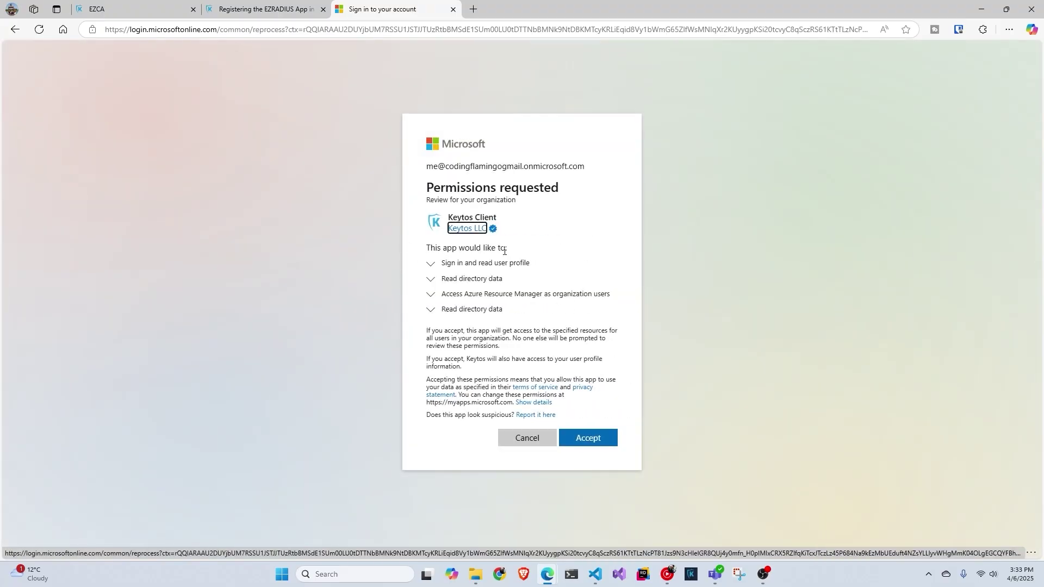
pyautogui.click(590, 438)
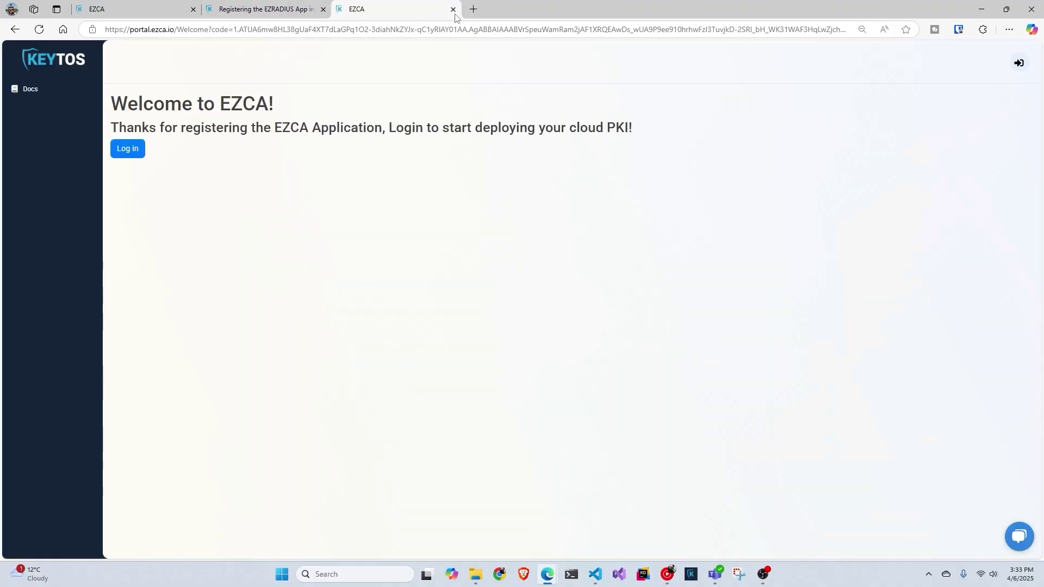
pyautogui.click(453, 10)
# Step: Grant organization-wide admin consent to the EZRADIUS Client application with the tenant admin account
pyautogui.click(366, 292)
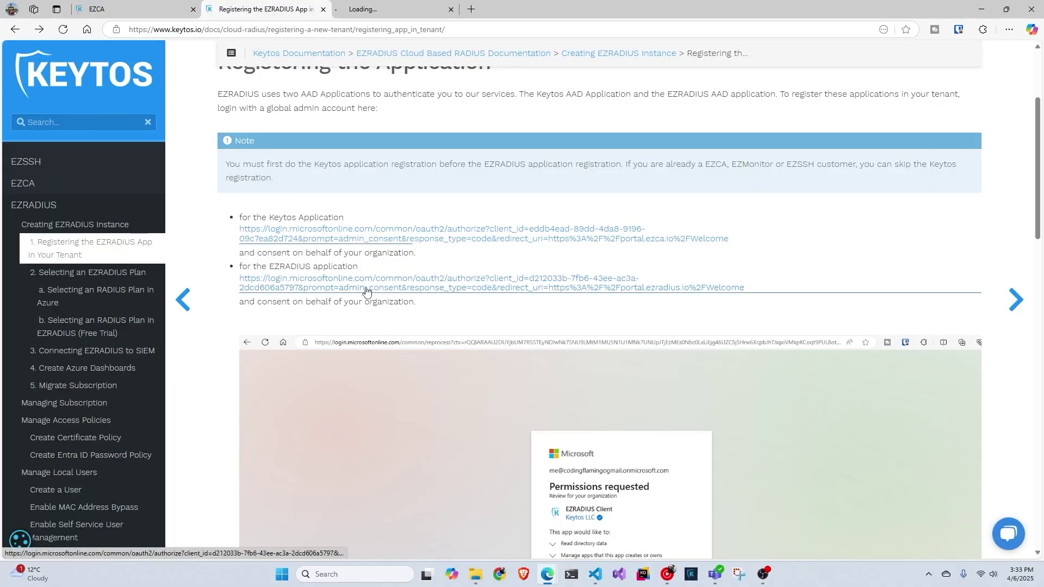
pyautogui.hotkey('ctrl', 'Tab')
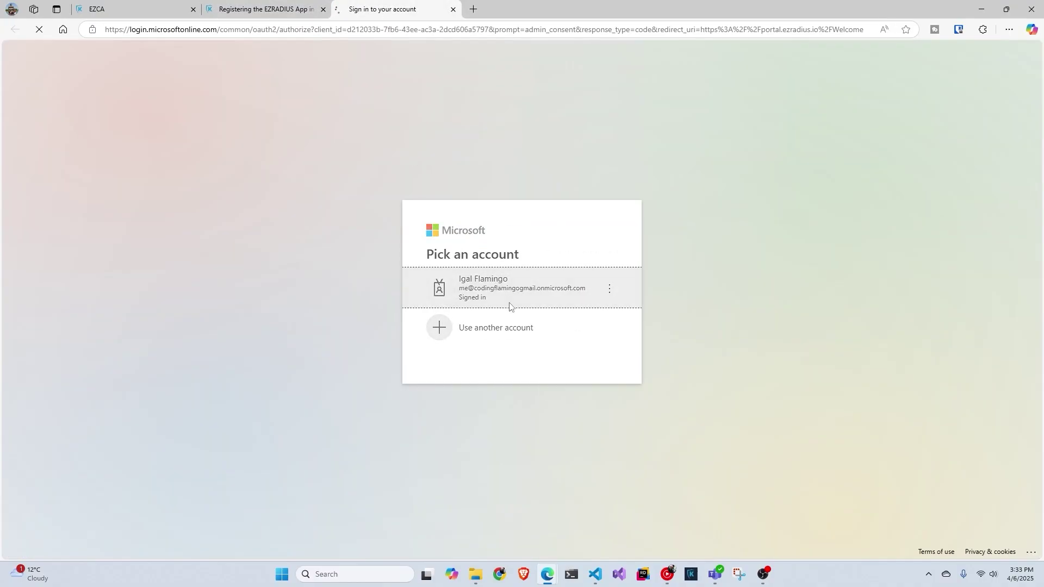
pyautogui.click(513, 307)
pyautogui.click(589, 443)
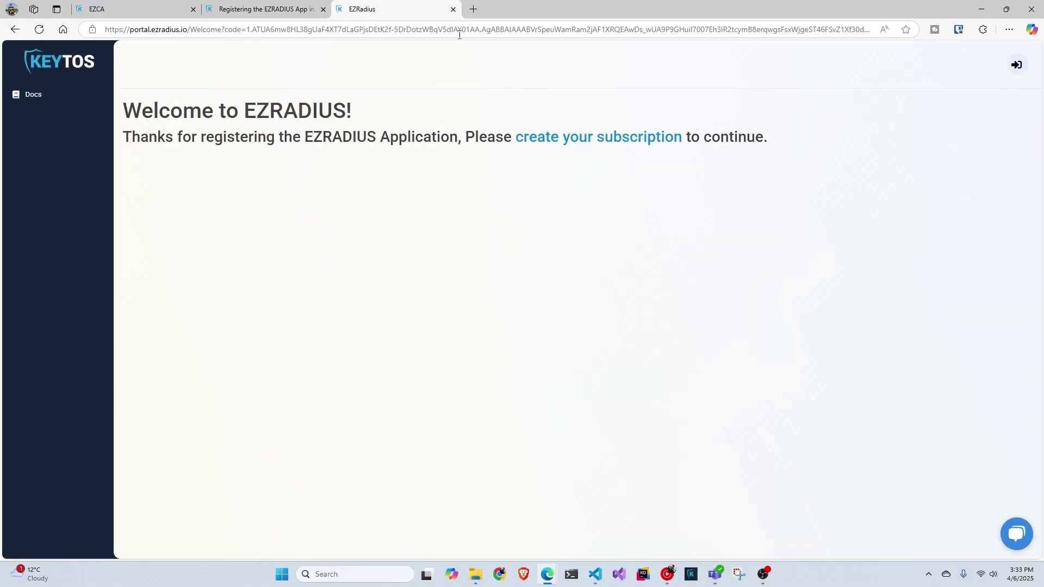
pyautogui.click(452, 10)
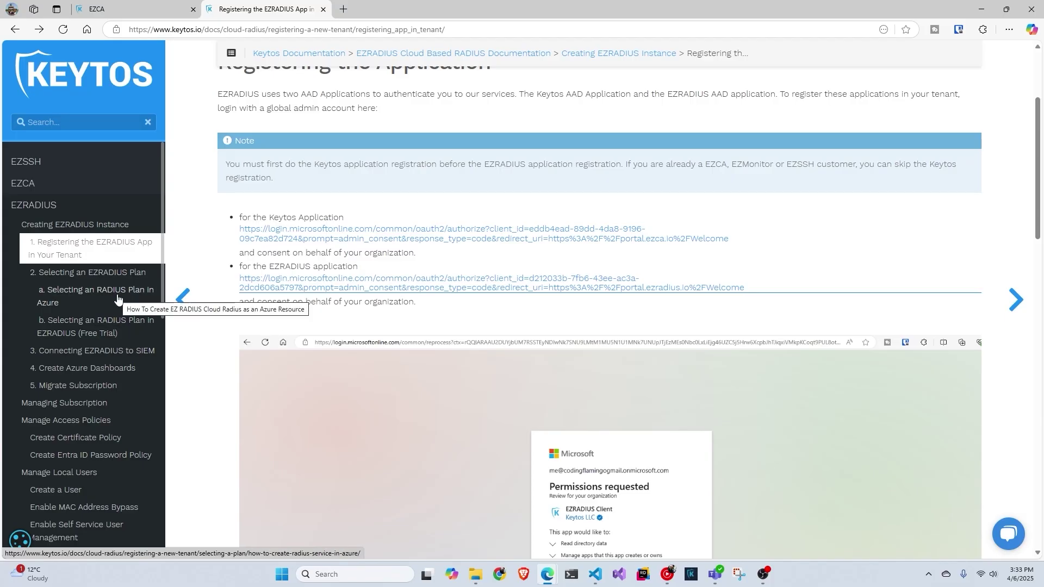
# Step: Search the Azure Marketplace for 'ezradius' to reach the EZ RADIUS Basic RADIUS plan
pyautogui.click(343, 10)
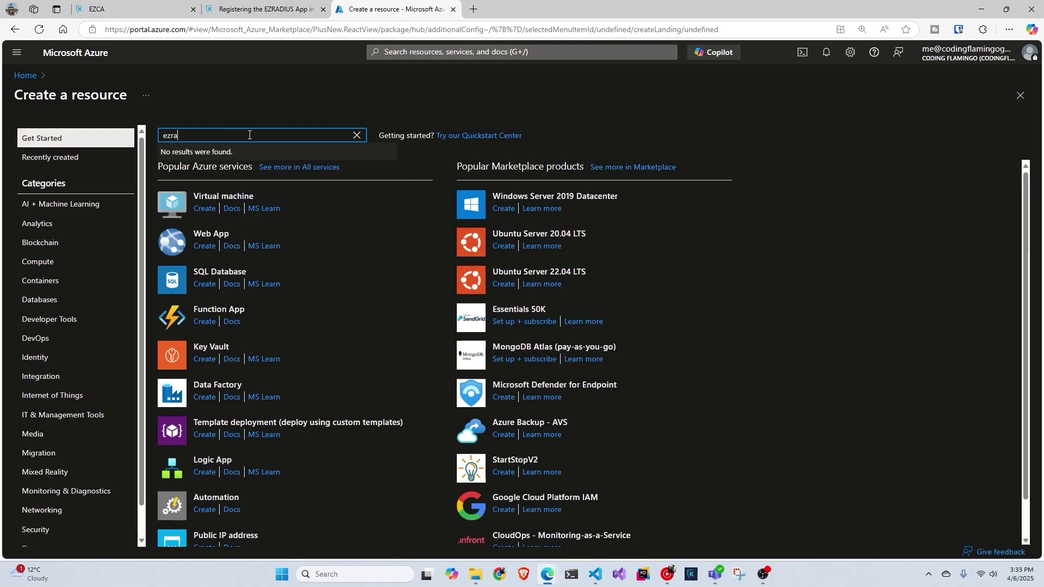
pyautogui.press('Return')
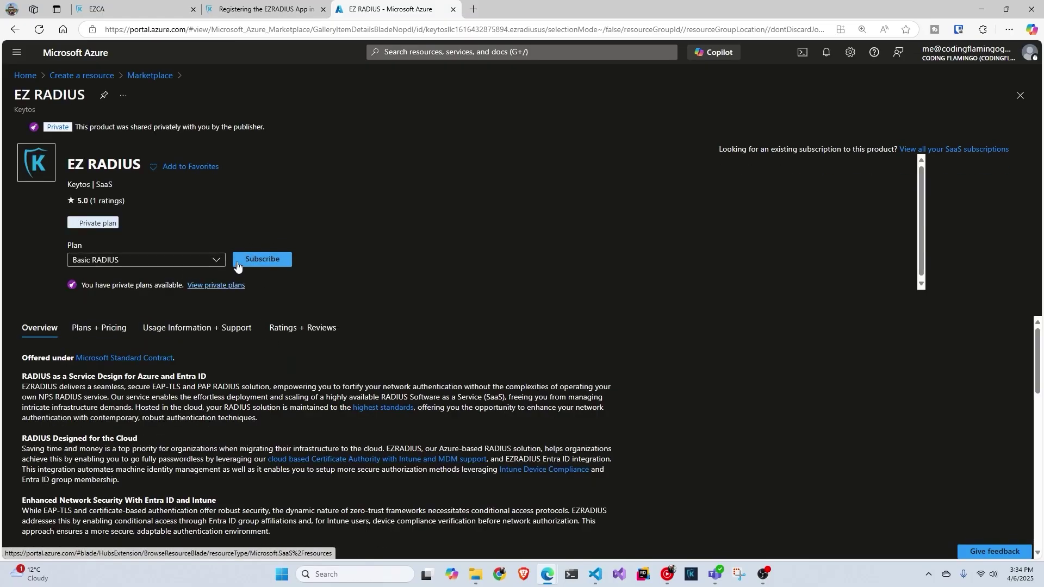
# Step: Subscribe to Basic RADIUS as 'videoezradius' in resource group 'test' and proceed to review
pyautogui.click(269, 260)
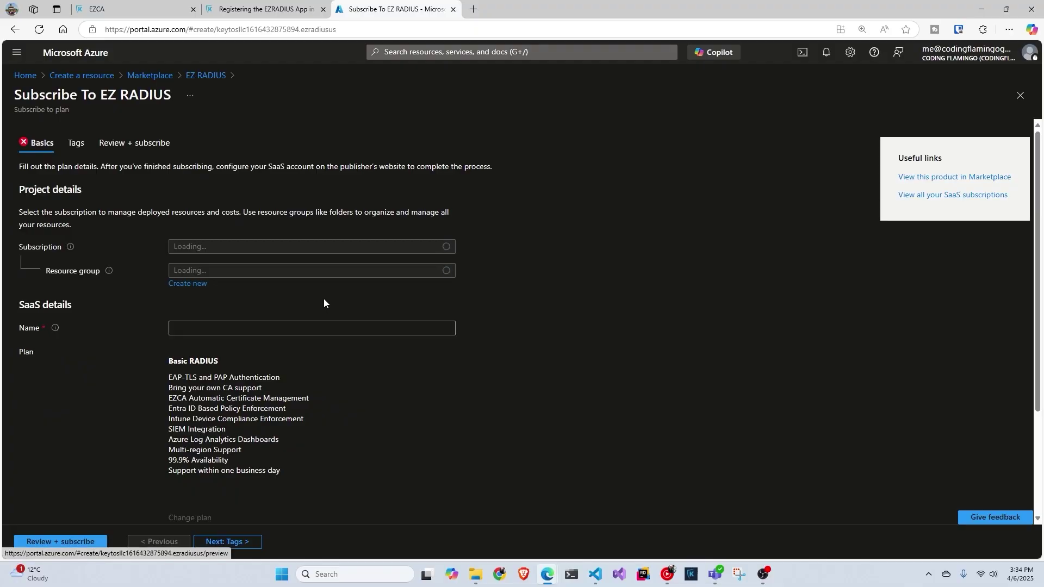
pyautogui.click(261, 326)
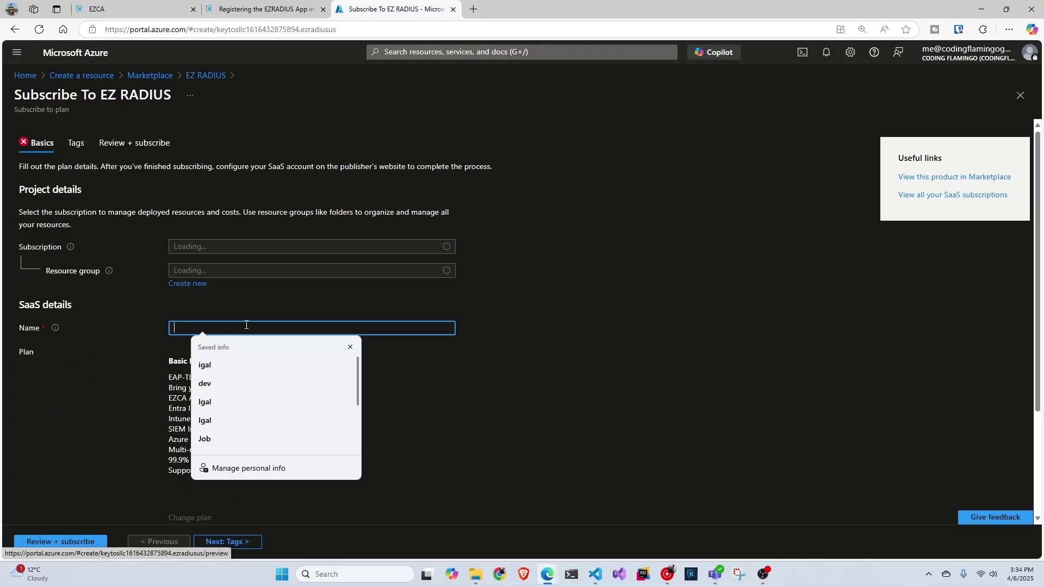
pyautogui.write('video')
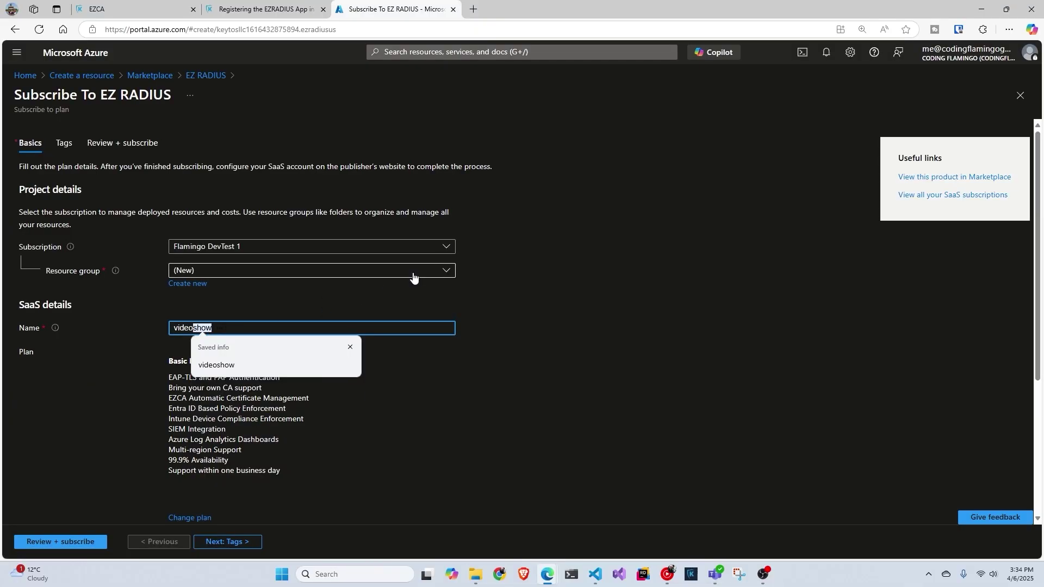
pyautogui.write('ezradius')
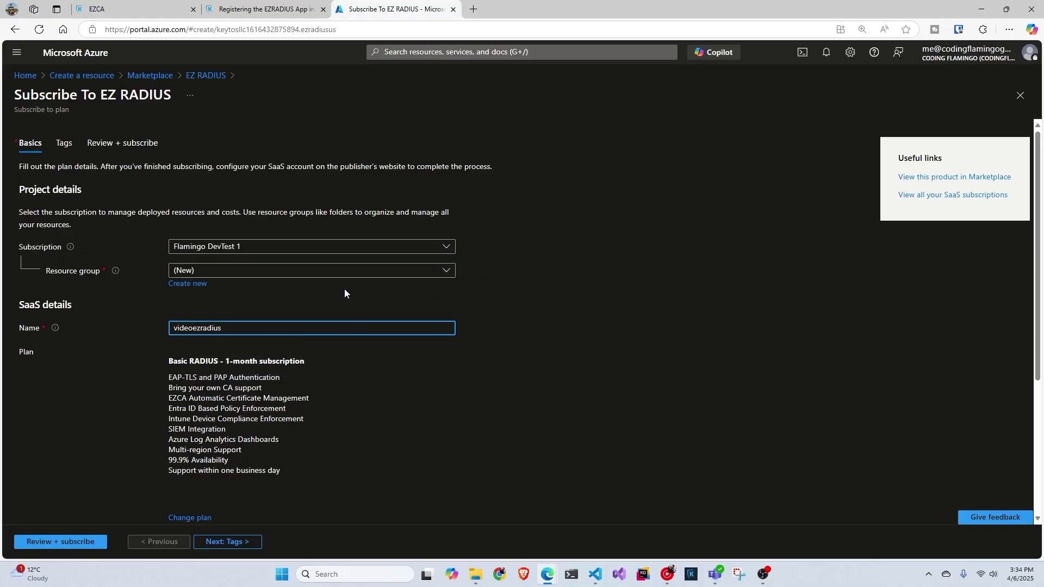
pyautogui.click(345, 272)
pyautogui.scroll(-3, 282, 426)
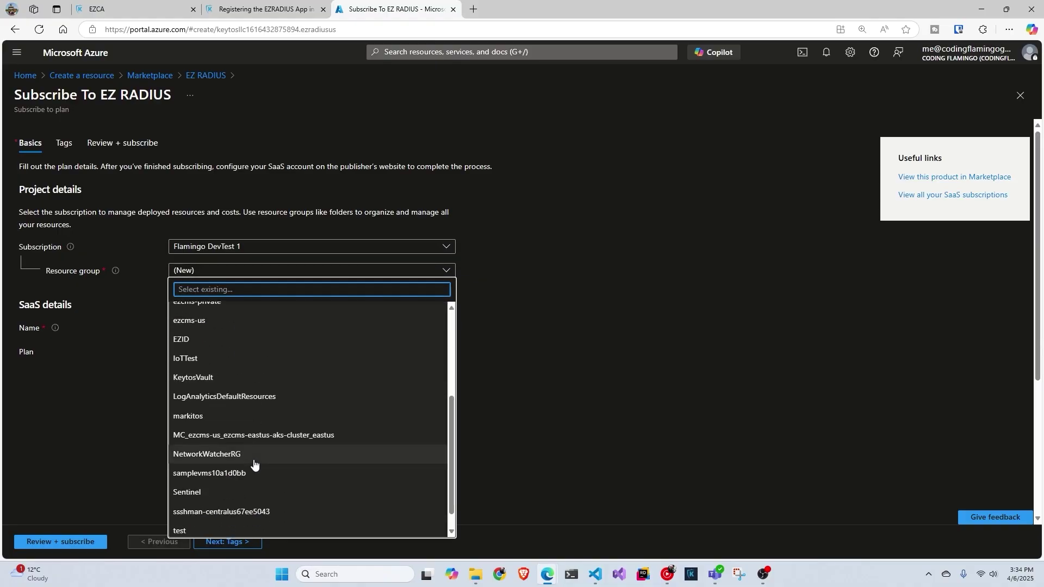
pyautogui.click(222, 531)
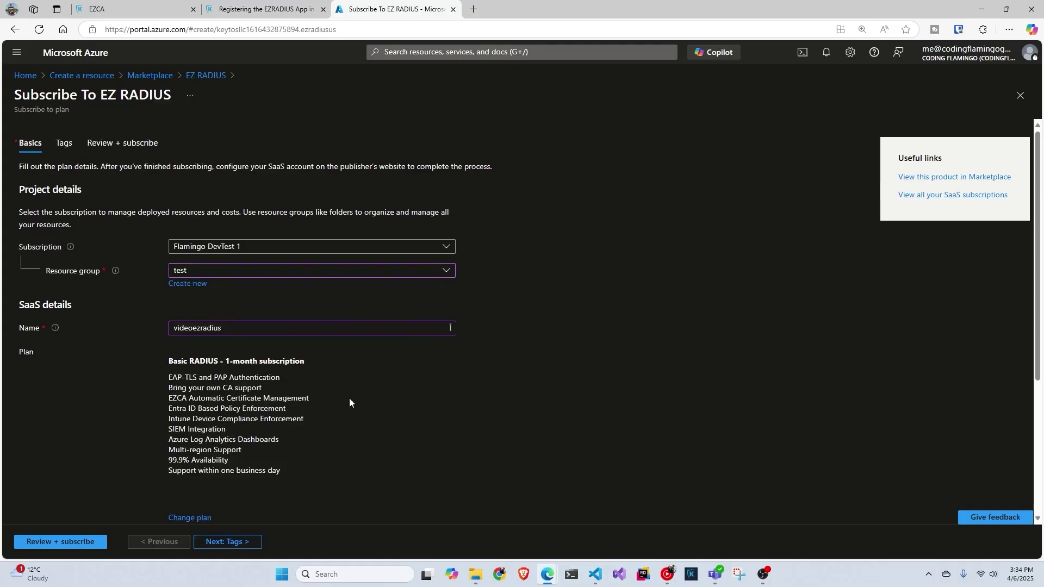
pyautogui.scroll(-3, 275, 332)
pyautogui.scroll(-1, 315, 367)
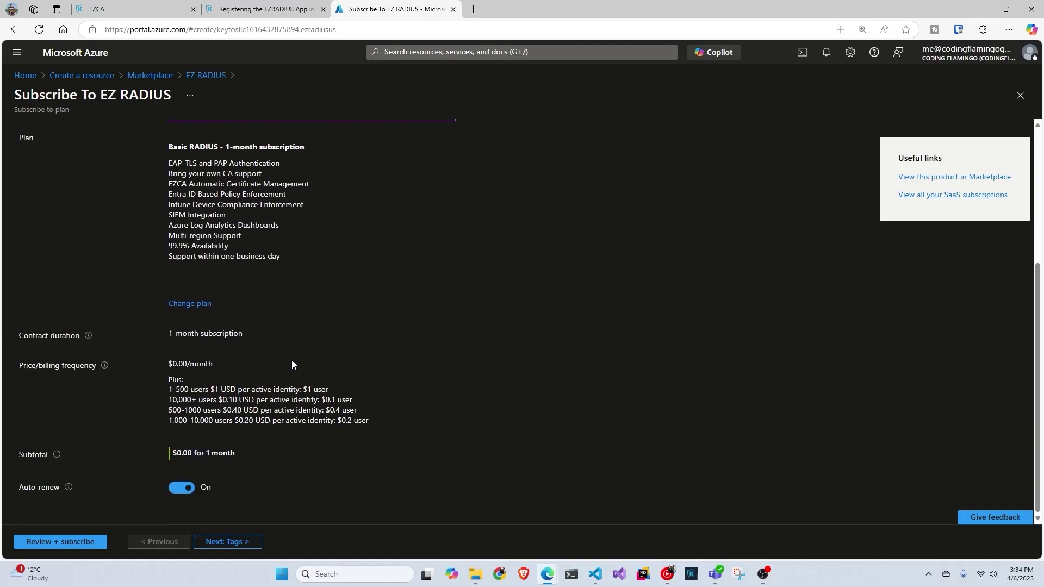
pyautogui.click(67, 541)
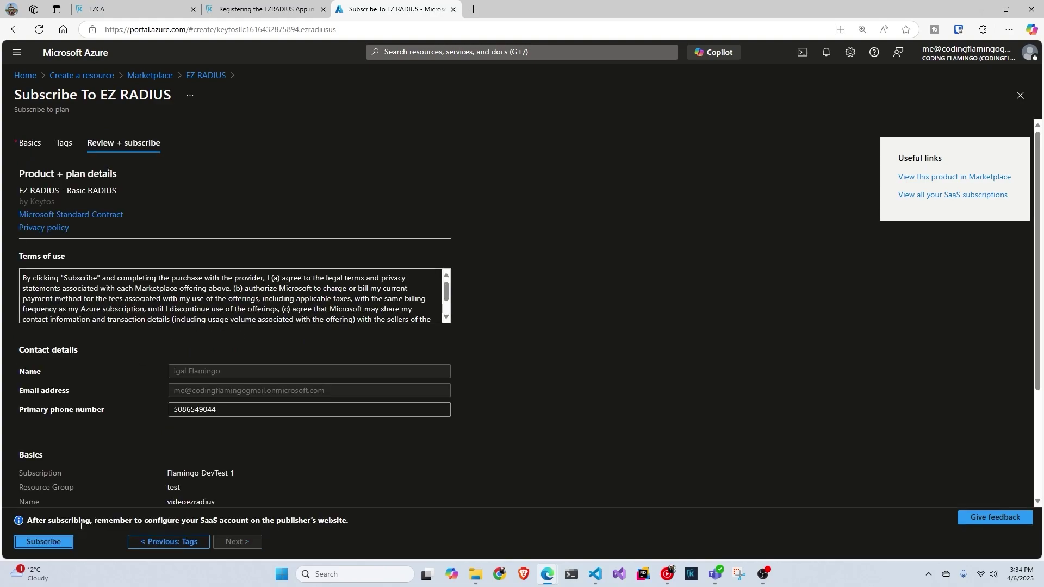
# Step: Place the 'videoezradius' EZ RADIUS subscription order from the review tab
pyautogui.scroll(-4, 158, 438)
pyautogui.click(60, 541)
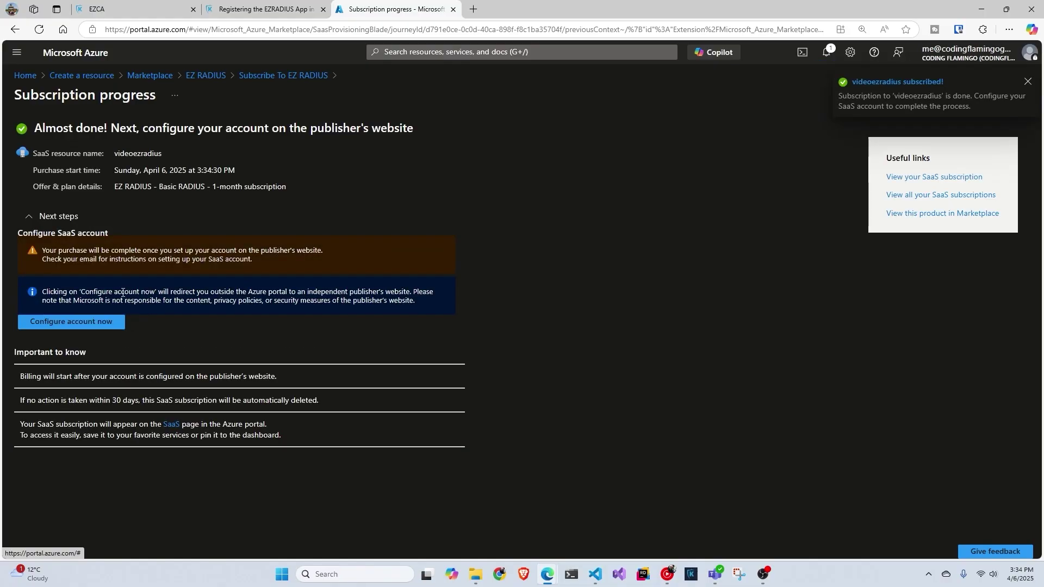
# Step: Create the EZRADIUS instance in the USA deployment location and dismiss the favourite confirmation
pyautogui.click(96, 322)
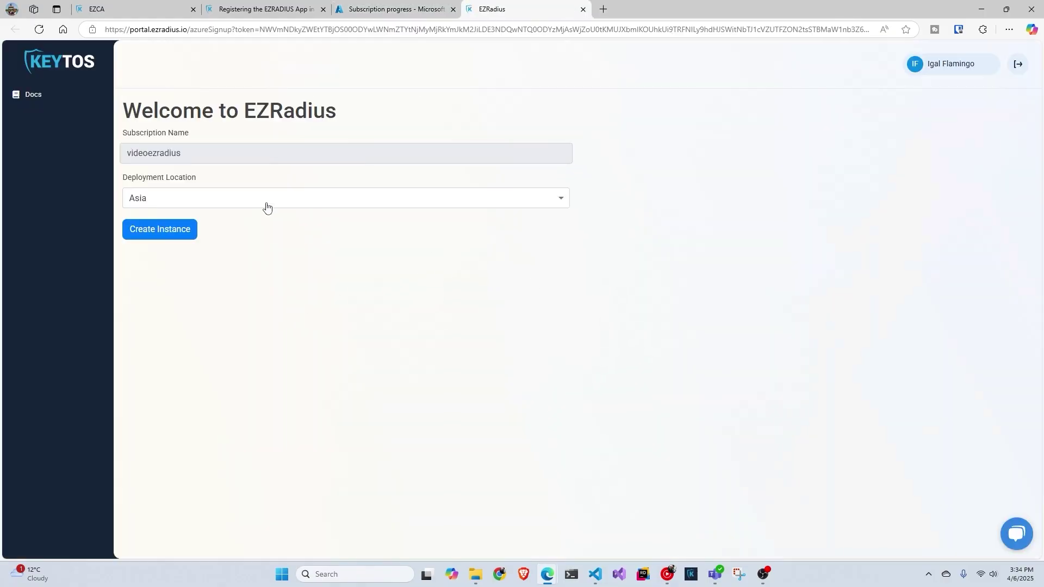
pyautogui.click(264, 206)
pyautogui.click(244, 298)
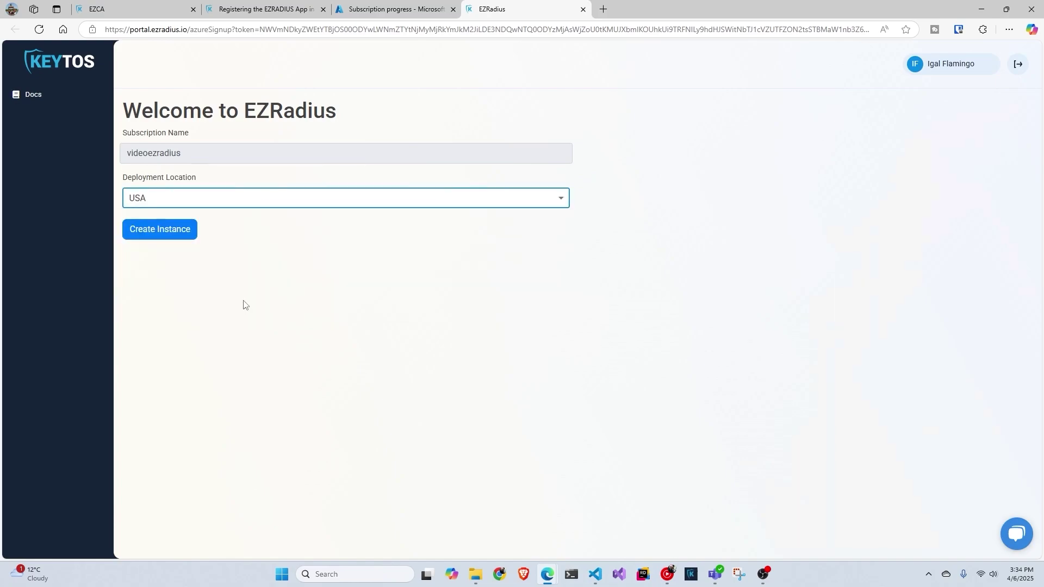
pyautogui.click(181, 231)
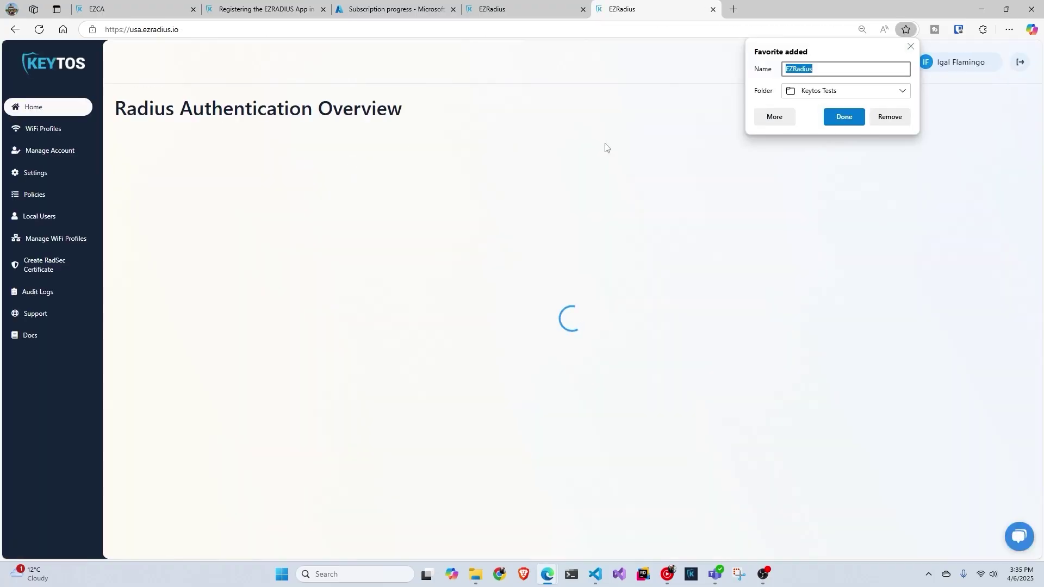
pyautogui.click(845, 118)
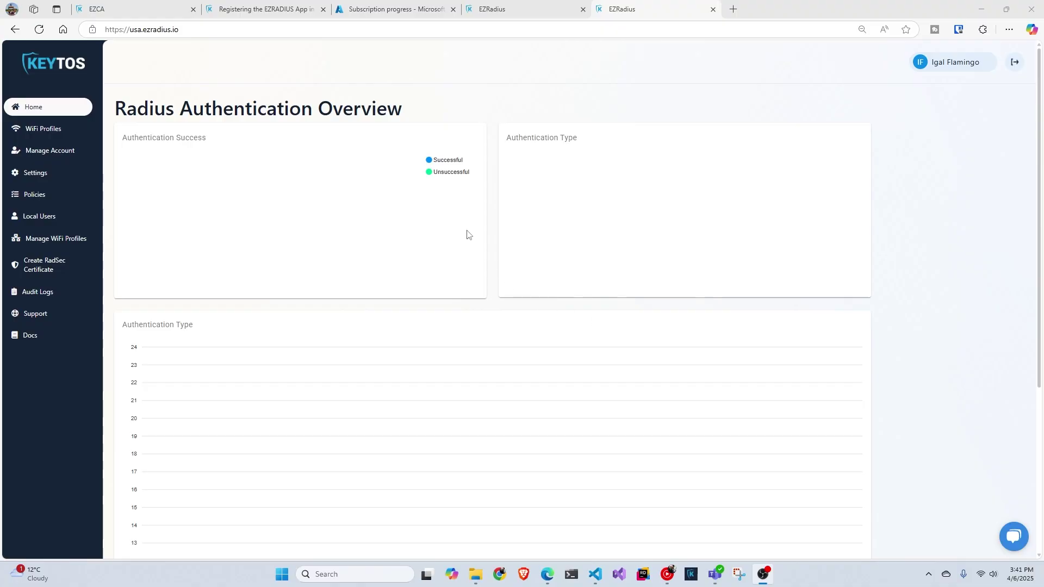
# Step: Go to Policies, collapse Standard Test Policy and scroll down to the Create New Policy form
pyautogui.click(70, 176)
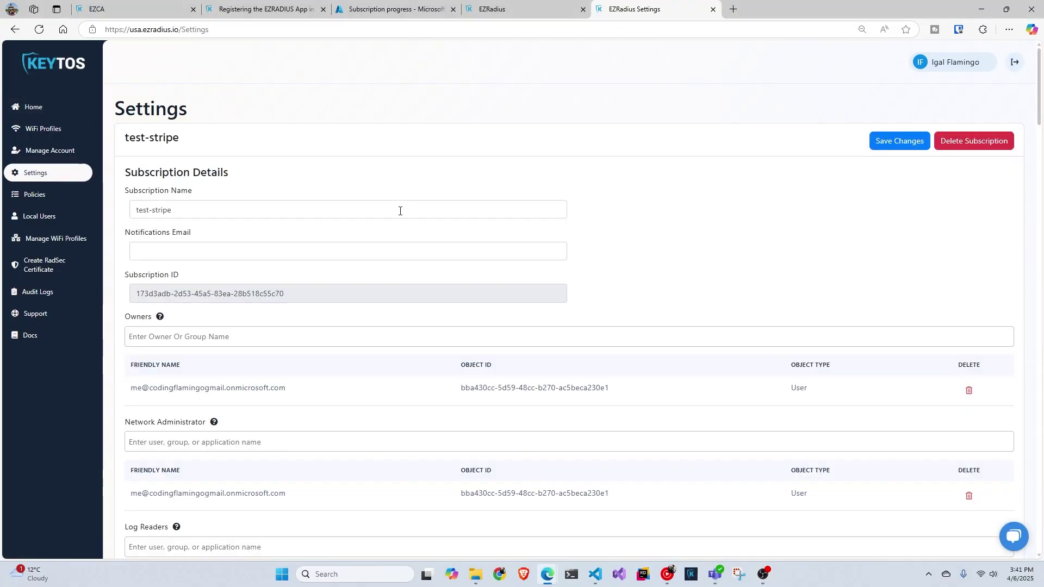
pyautogui.scroll(-3, 401, 217)
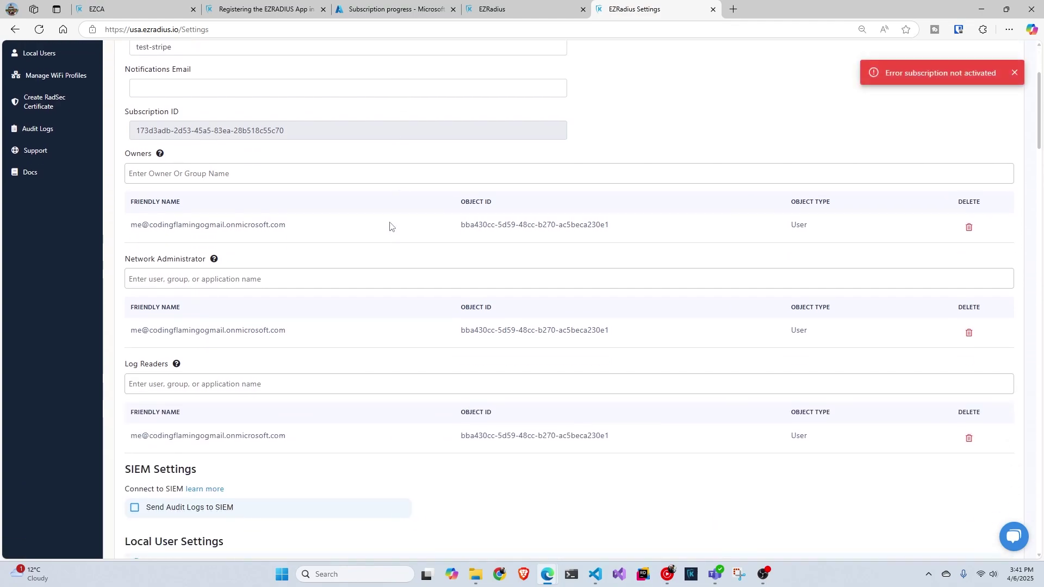
pyautogui.scroll(2, 383, 228)
pyautogui.click(260, 283)
pyautogui.click(49, 140)
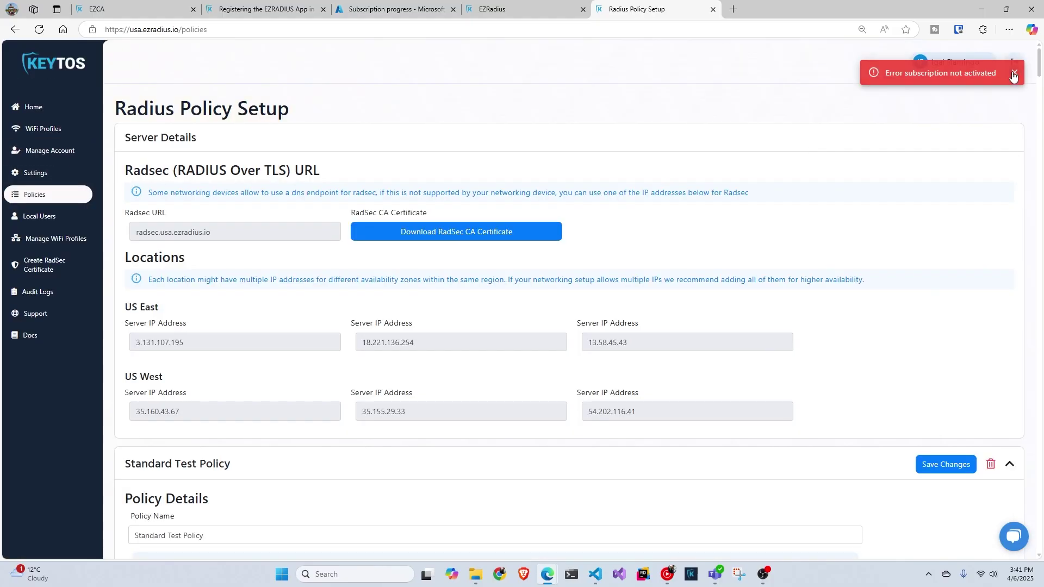
pyautogui.scroll(-4, 774, 175)
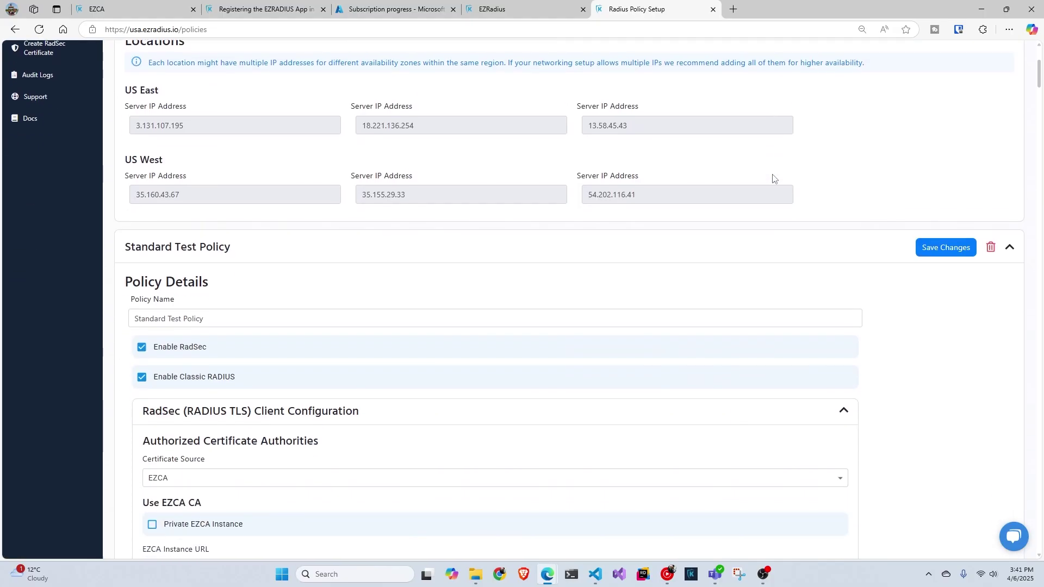
pyautogui.click(1007, 247)
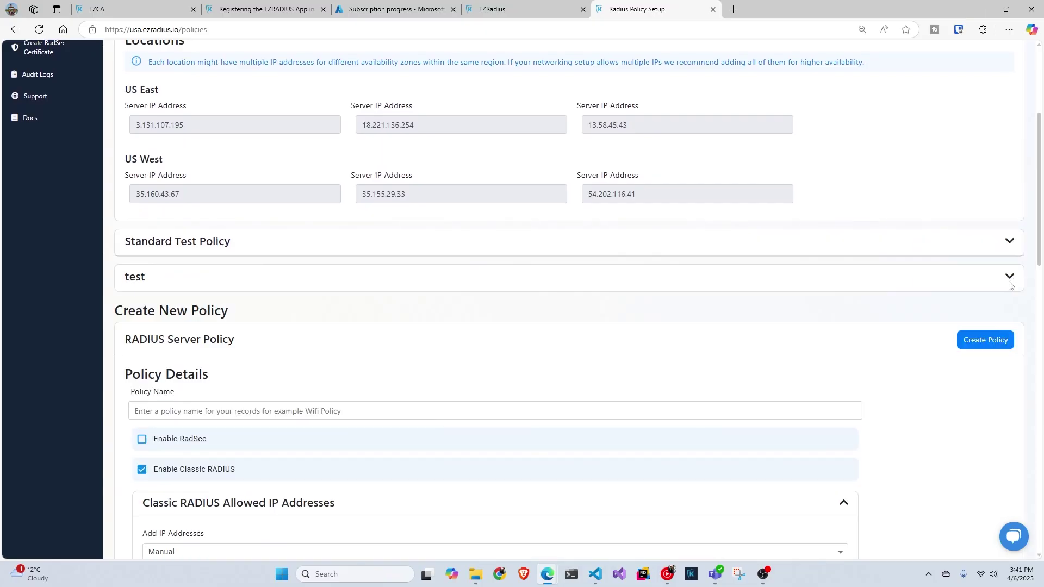
pyautogui.scroll(-2, 386, 249)
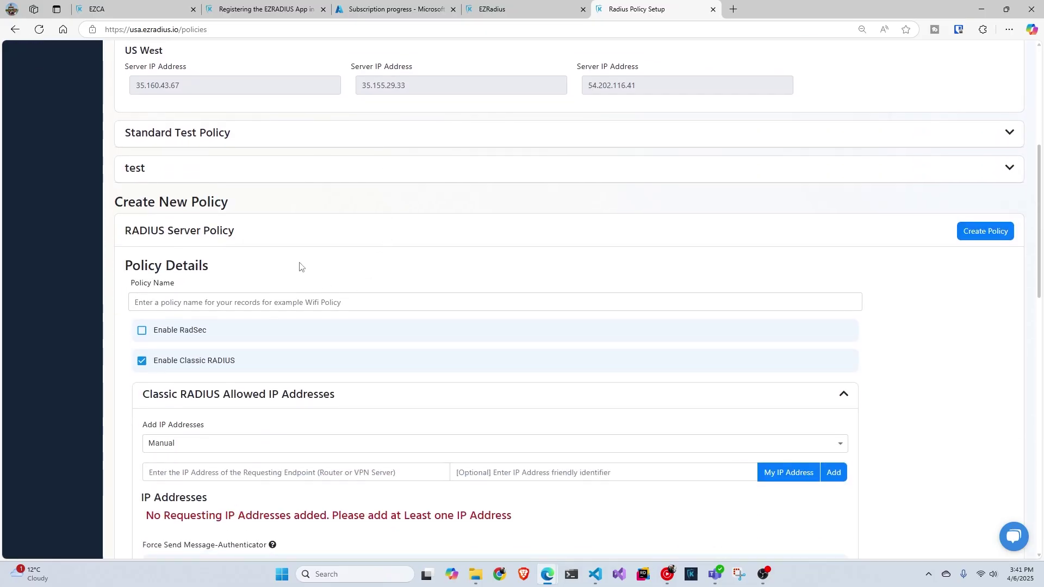
# Step: Name the new policy 'Entra ID' and add 73.238.184.148 as an allowed IP address
pyautogui.click(292, 302)
pyautogui.write('Entra ID')
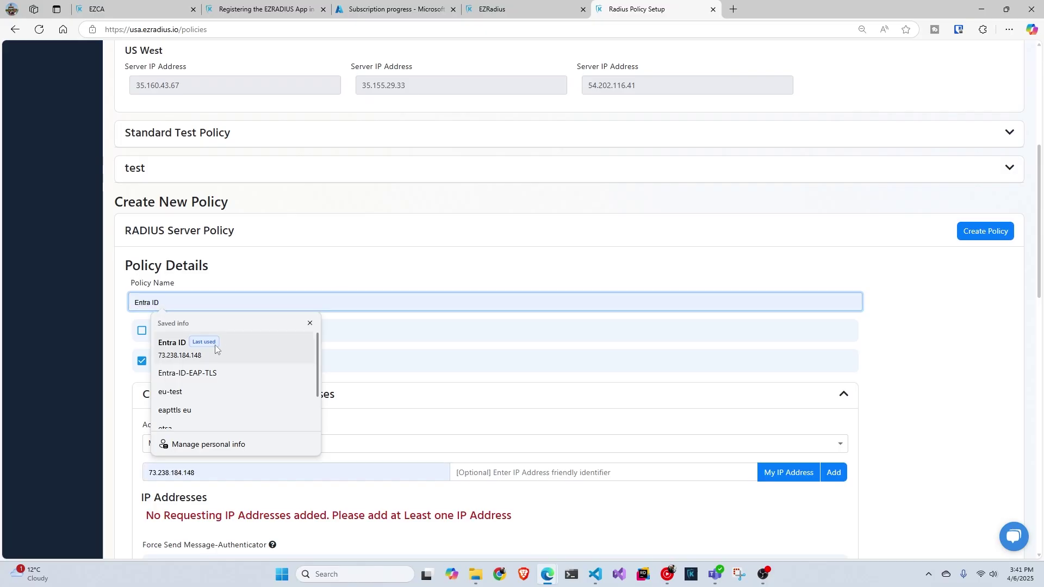
pyautogui.click(212, 345)
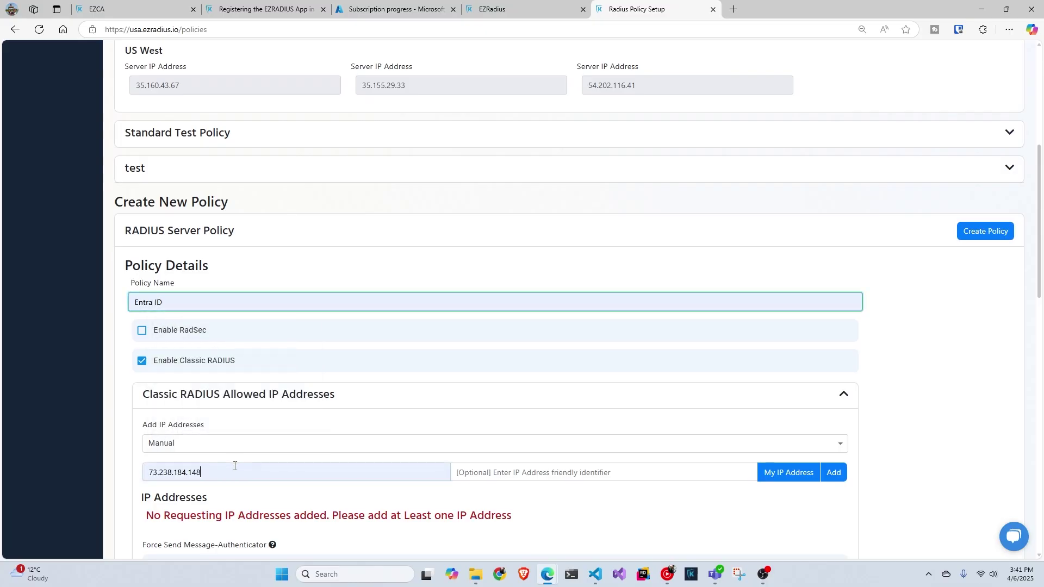
pyautogui.tripleClick(235, 466)
pyautogui.press('BackSpace')
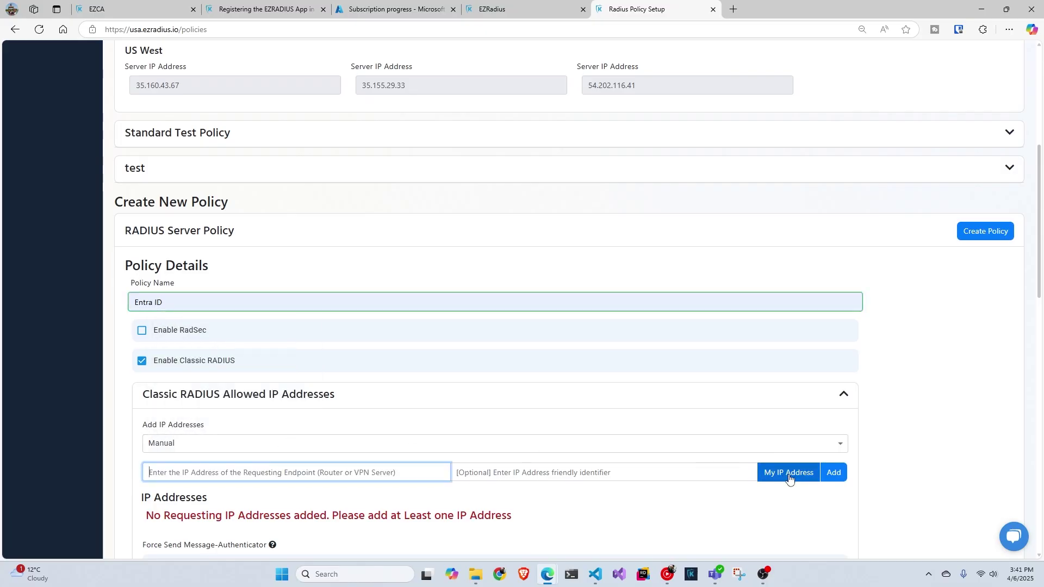
pyautogui.scroll(-1, 718, 419)
pyautogui.click(775, 421)
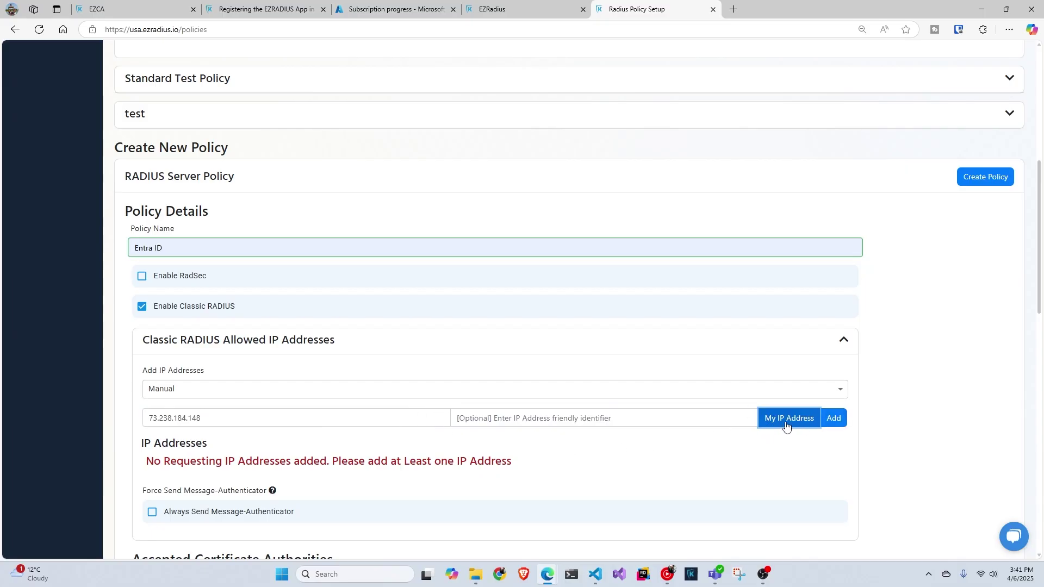
pyautogui.click(832, 418)
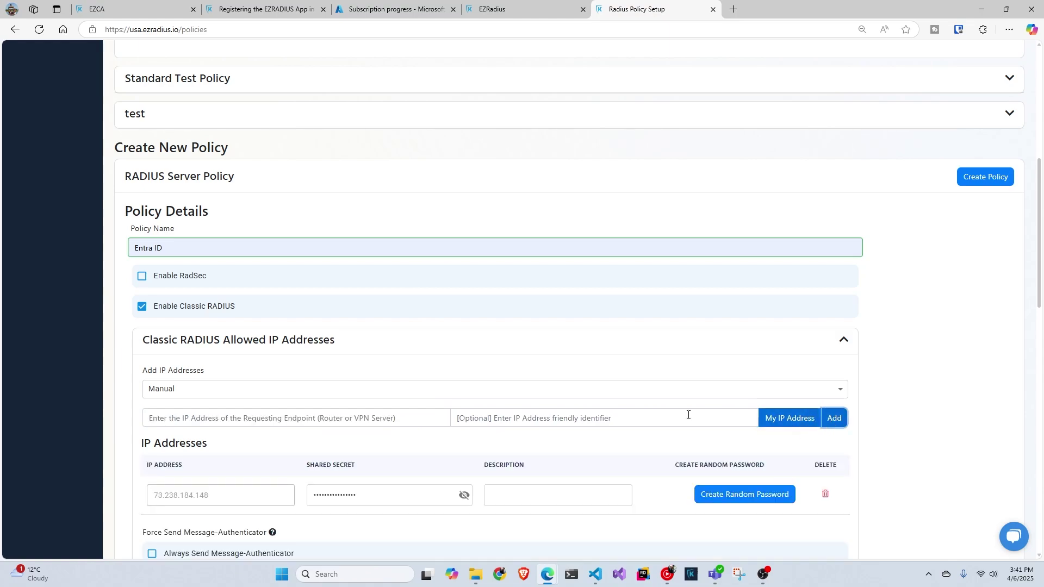
# Step: Keep Manual IP entry and start the row's 'Boston Office' description
pyautogui.scroll(-2, 598, 348)
pyautogui.click(533, 278)
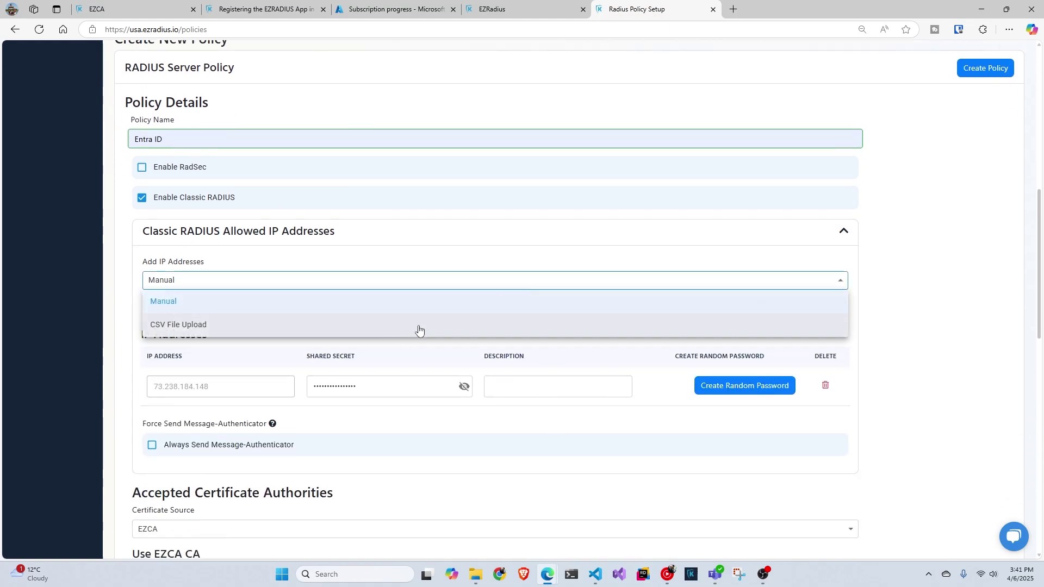
pyautogui.click(892, 357)
pyautogui.click(520, 383)
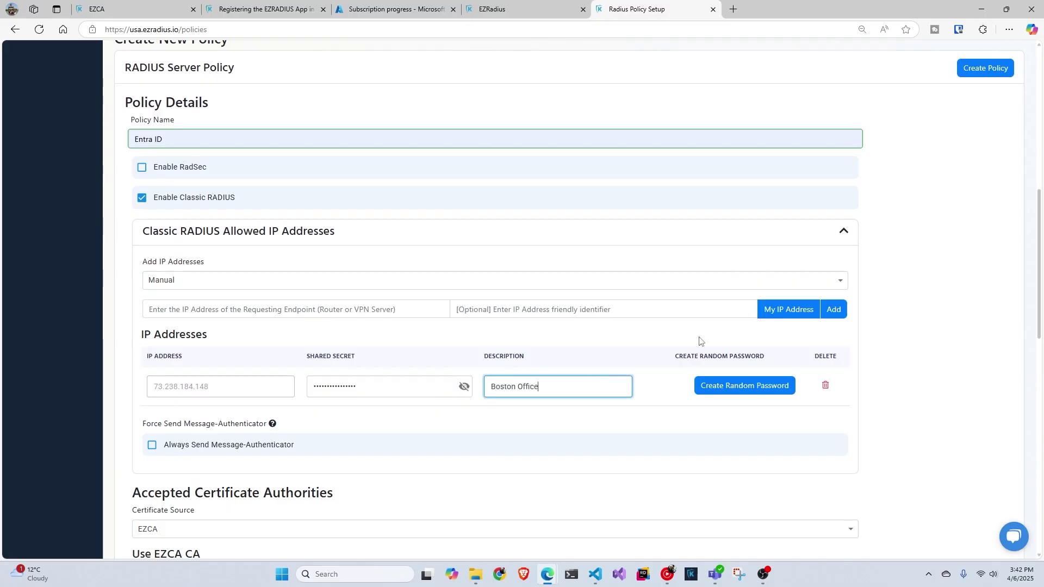
pyautogui.scroll(-5, 379, 394)
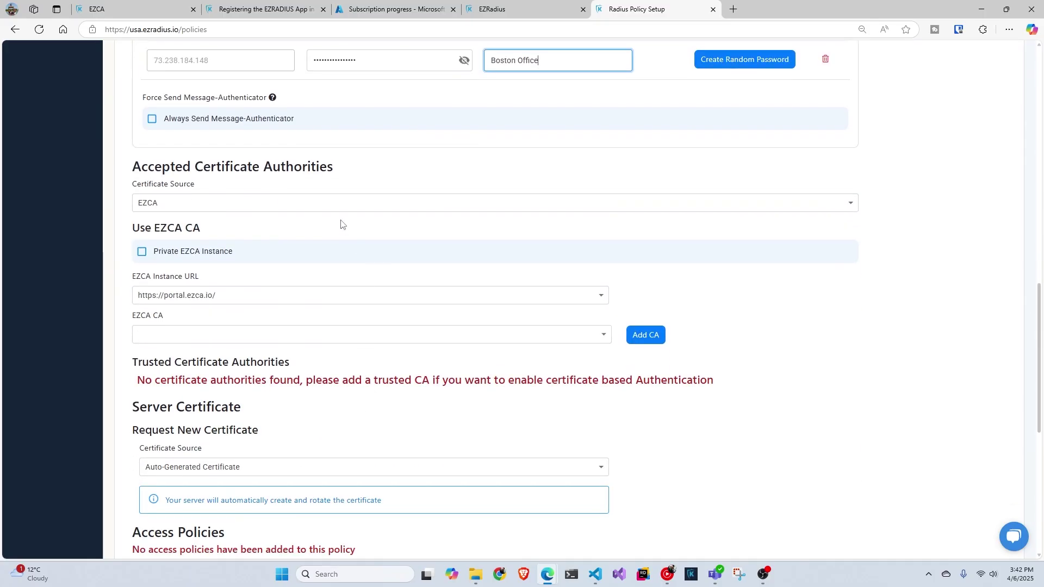
pyautogui.scroll(-1, 342, 231)
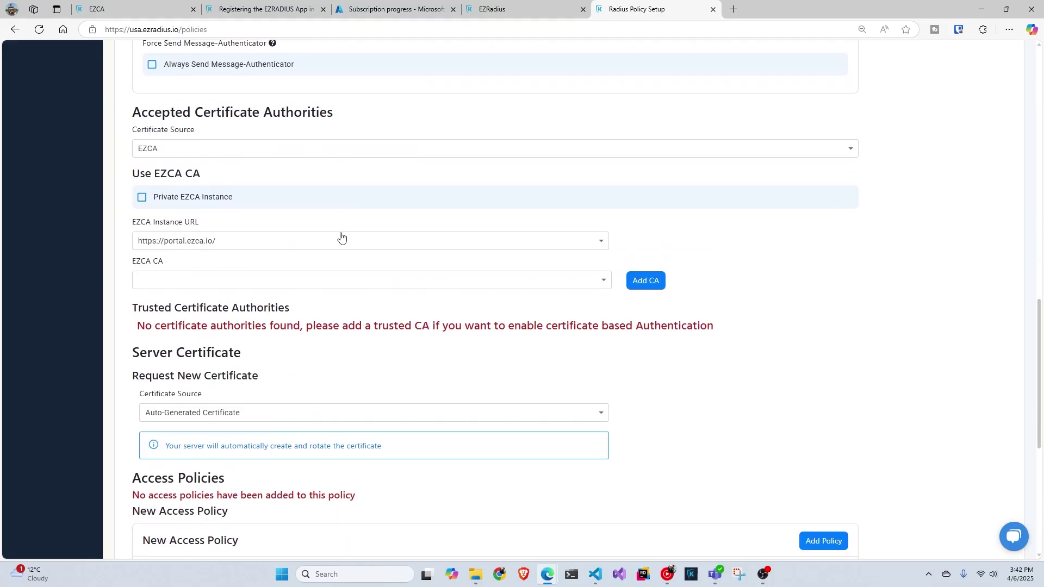
pyautogui.scroll(-2, 342, 236)
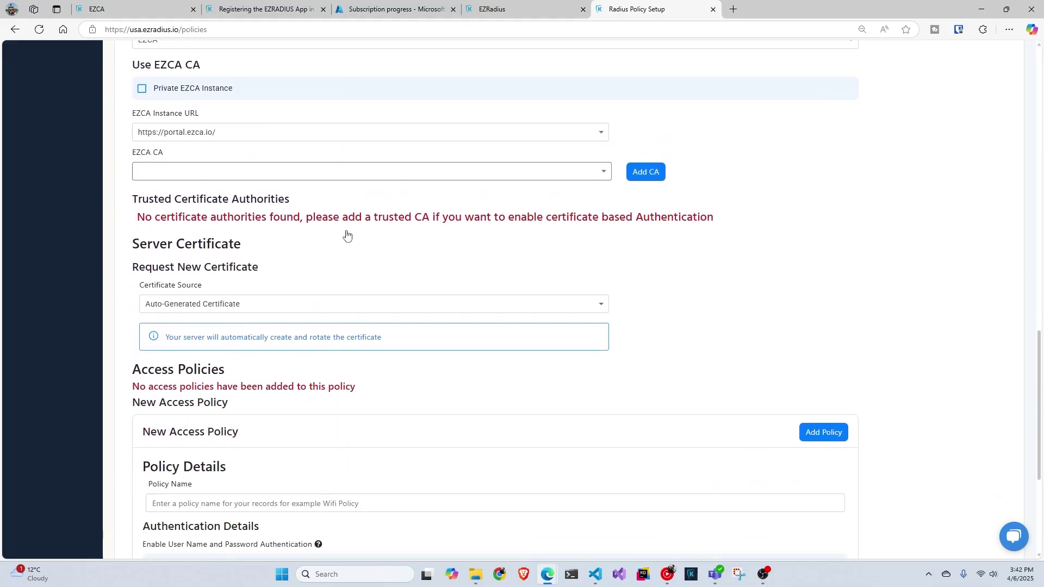
pyautogui.scroll(-2, 347, 235)
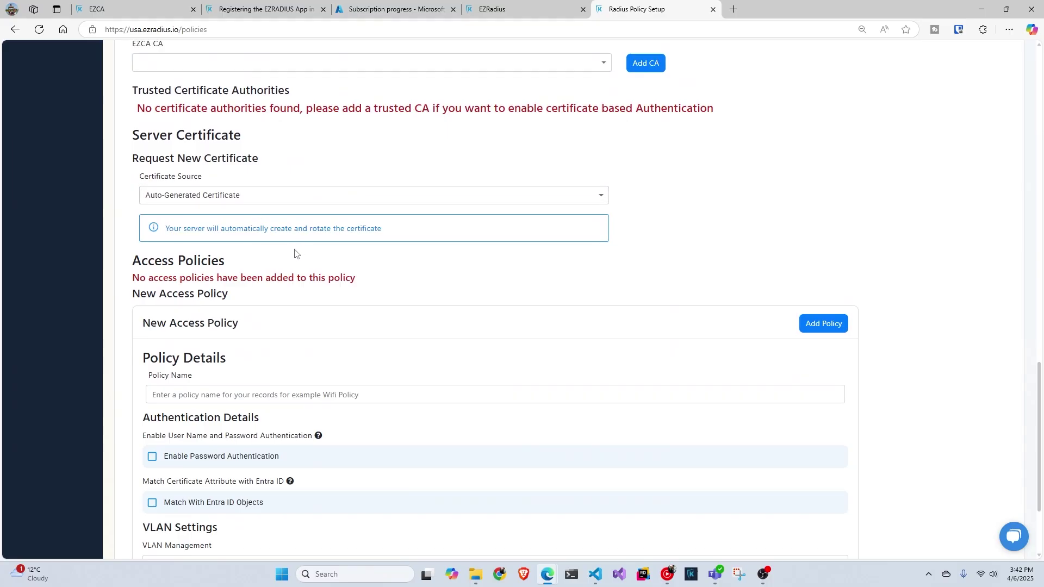
pyautogui.scroll(-2, 291, 257)
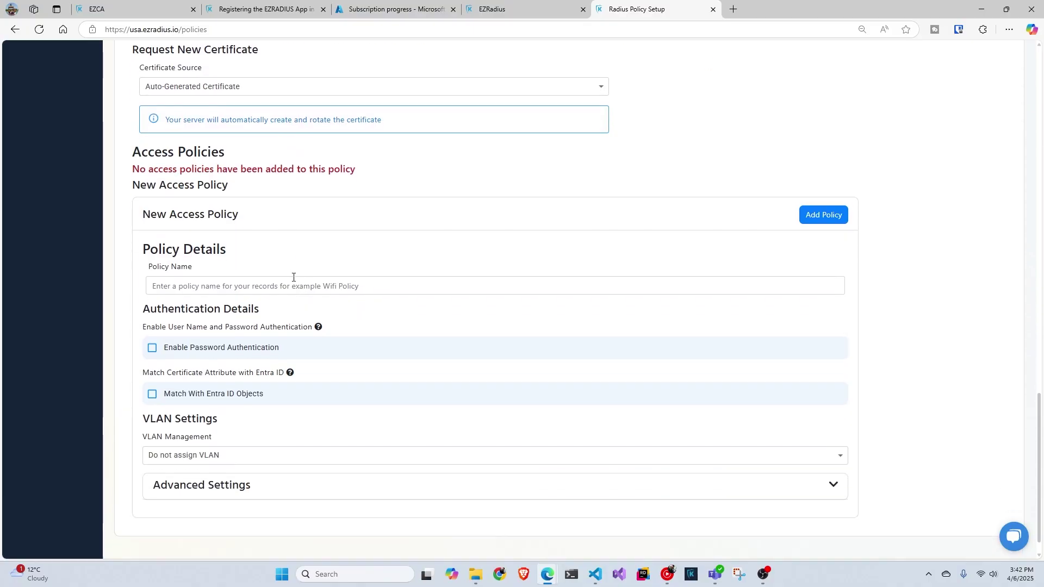
# Step: Name the access policy 'Entra ID' with password authentication and IdP delegation enabled
pyautogui.click(319, 282)
pyautogui.write('En')
pyautogui.click(188, 325)
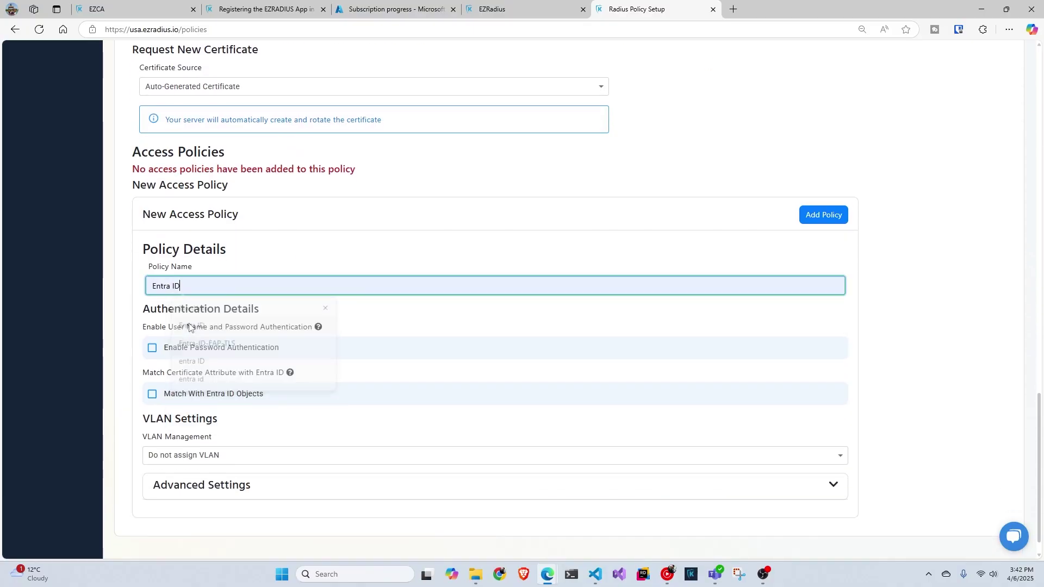
pyautogui.click(227, 348)
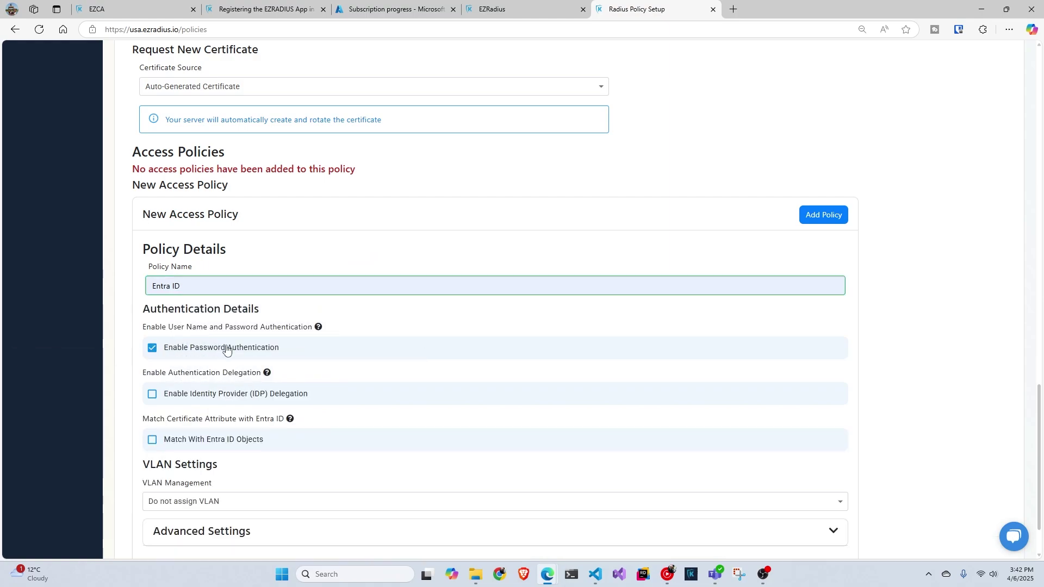
pyautogui.click(214, 399)
pyautogui.scroll(-2, 269, 385)
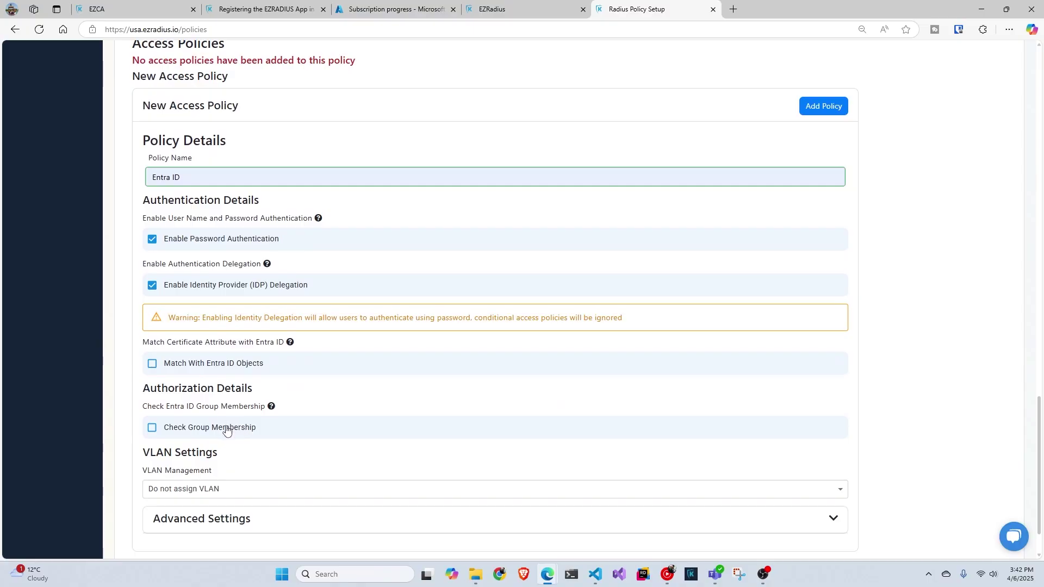
# Step: Try requiring Students group membership, then remove the group requirement again
pyautogui.click(227, 430)
pyautogui.scroll(-2, 227, 430)
pyautogui.click(246, 367)
pyautogui.click(224, 412)
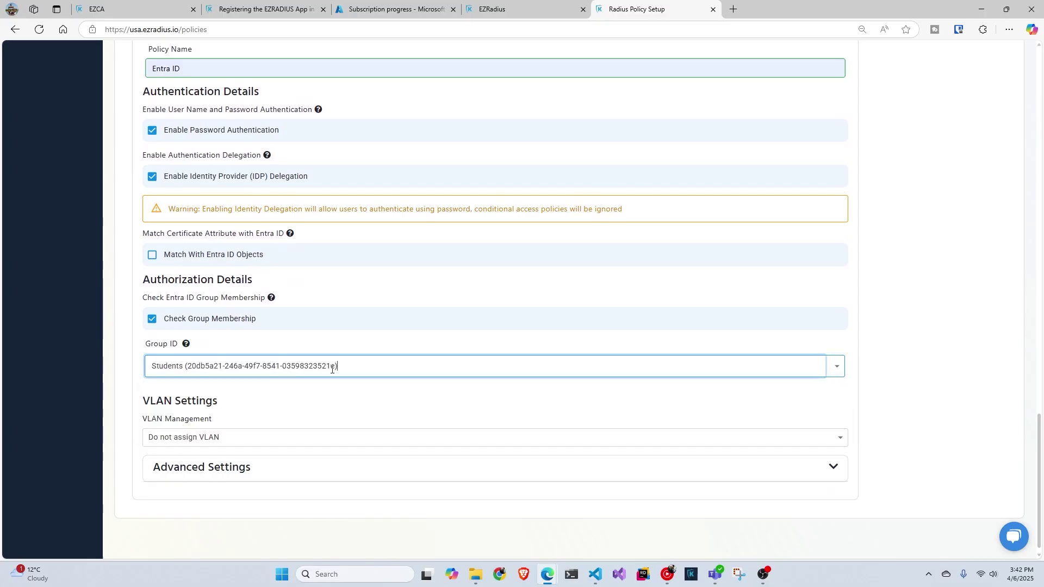
pyautogui.click(151, 321)
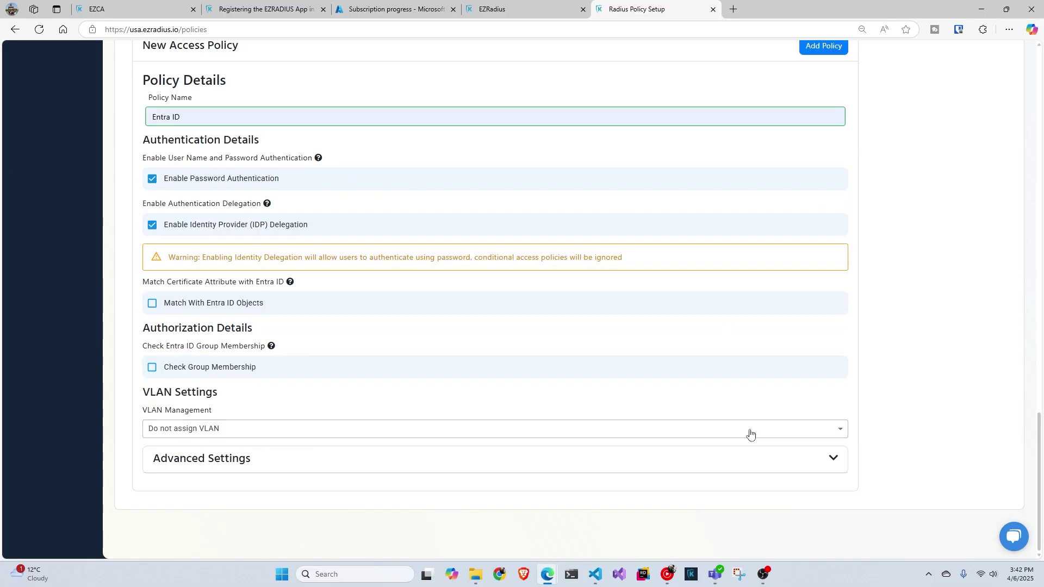
# Step: Add the Entra ID access rule and create the RADIUS policy
pyautogui.scroll(1, 816, 218)
pyautogui.click(822, 102)
pyautogui.scroll(10, 776, 263)
pyautogui.scroll(8, 767, 269)
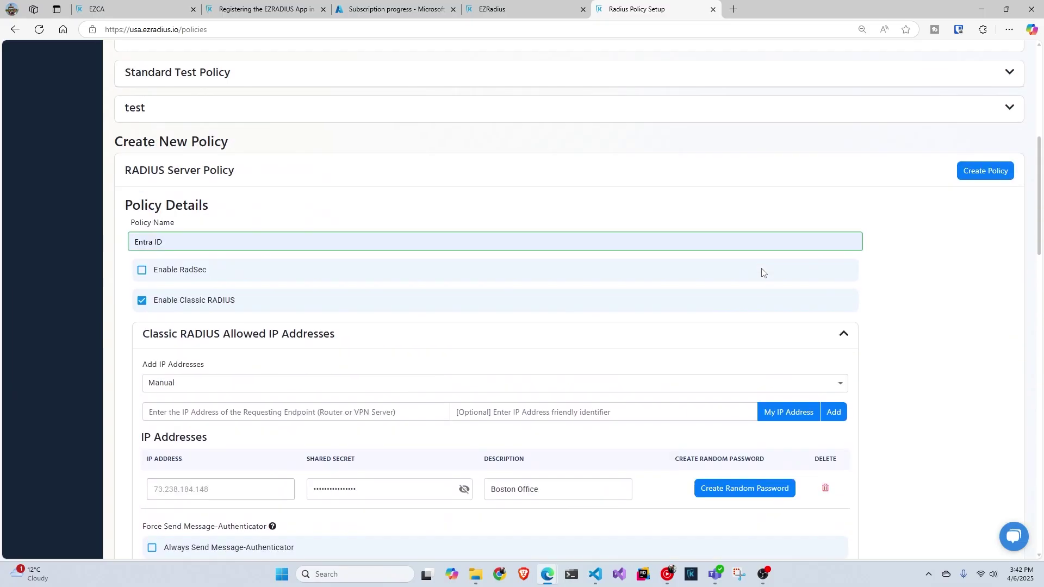
pyautogui.click(997, 230)
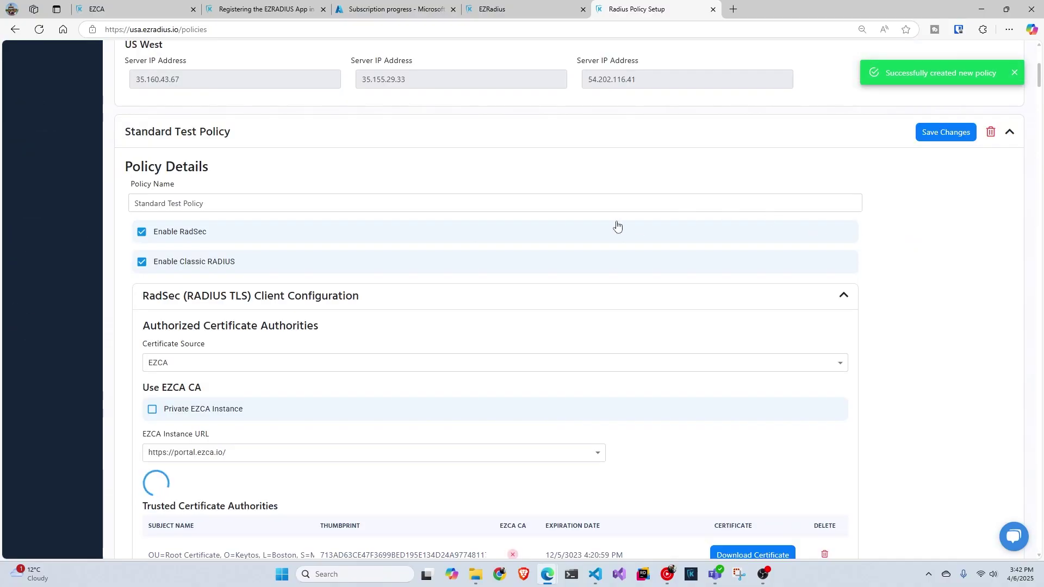
# Step: Expand and collapse the saved Entra ID and Standard Test policies to check them
pyautogui.click(1010, 135)
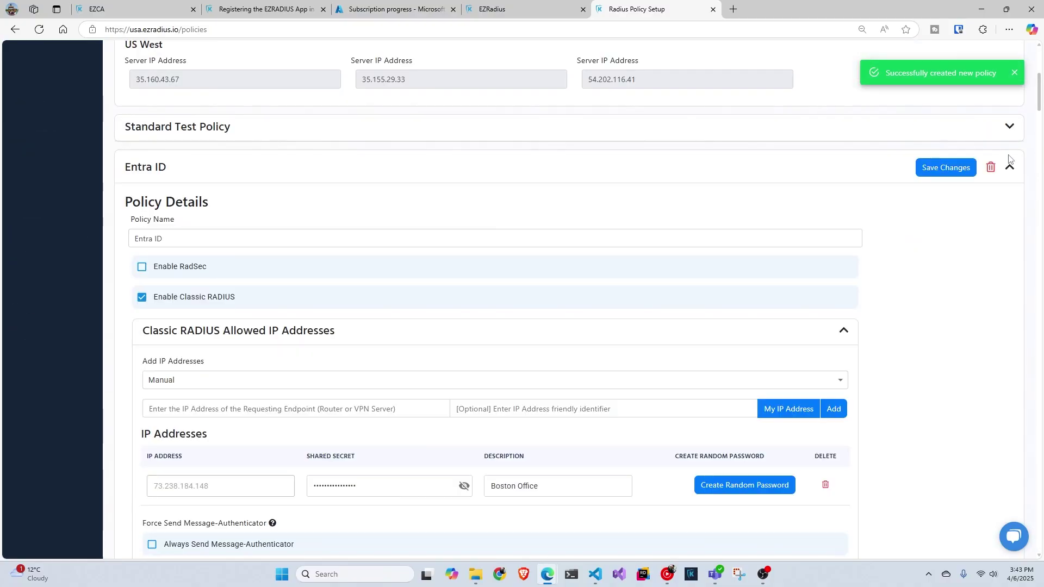
pyautogui.click(1009, 170)
pyautogui.click(1009, 203)
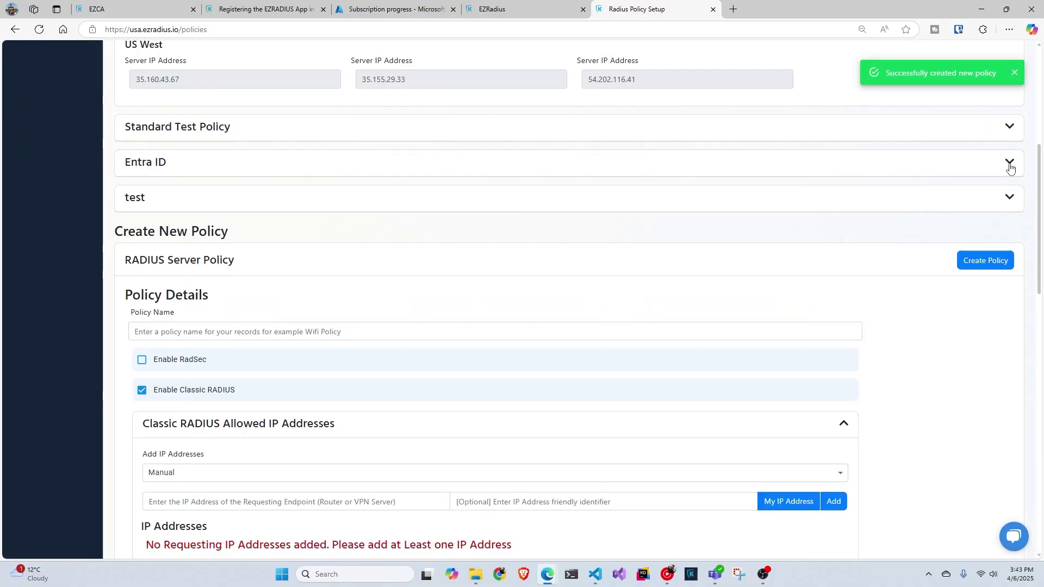
pyautogui.click(1009, 162)
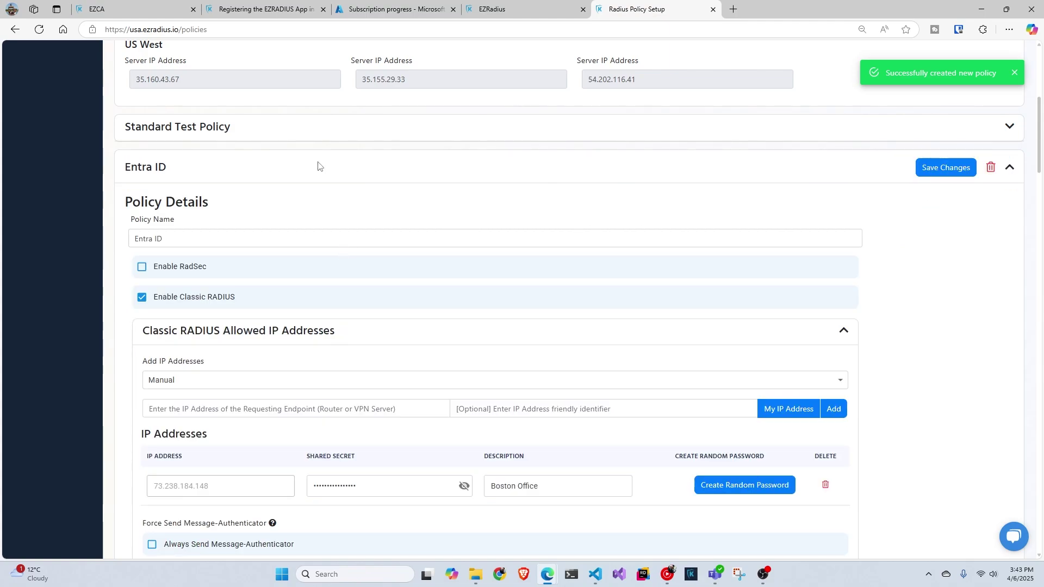
# Step: Start a new UniFi RADIUS profile with RADIUS-assigned VLANs enabled for wireless networks
pyautogui.click(735, 10)
pyautogui.write('u')
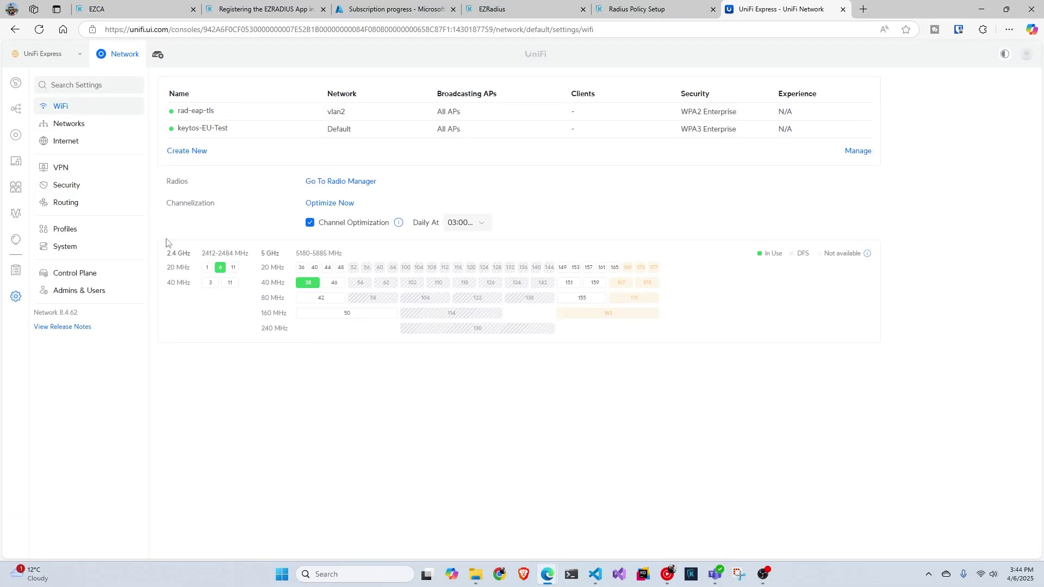
pyautogui.click(100, 232)
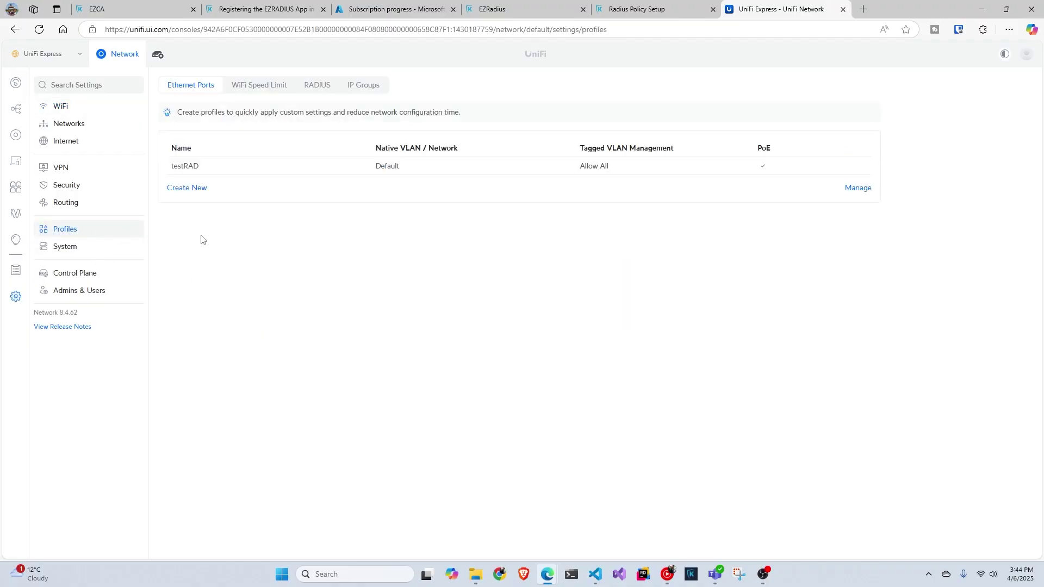
pyautogui.click(317, 85)
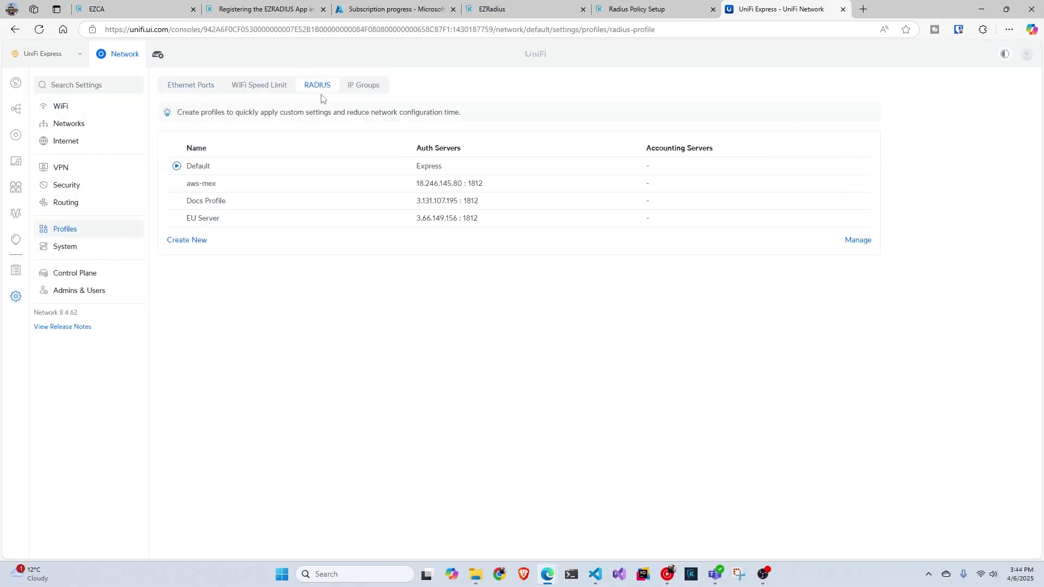
pyautogui.click(193, 241)
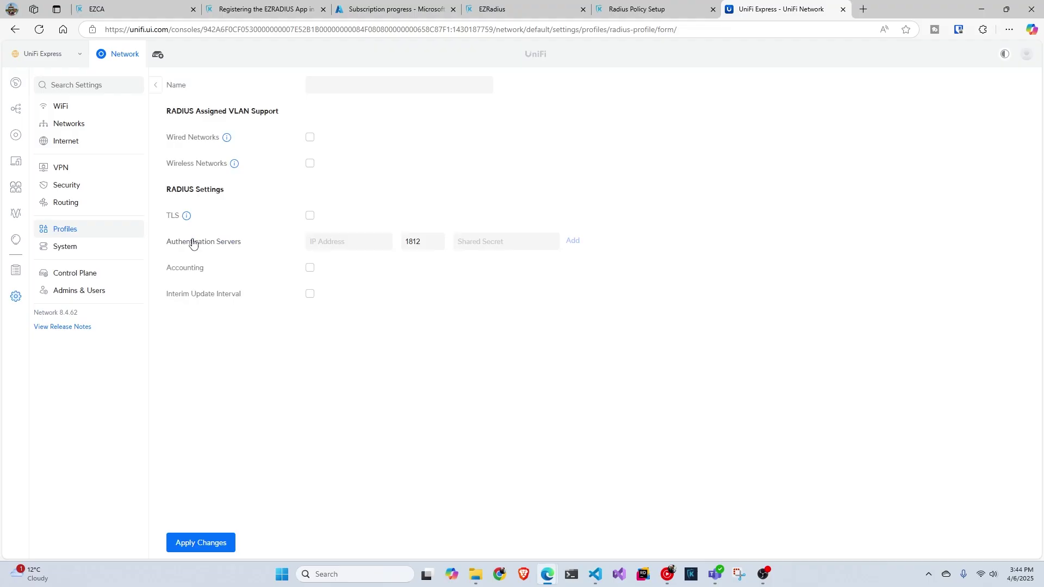
pyautogui.click(311, 164)
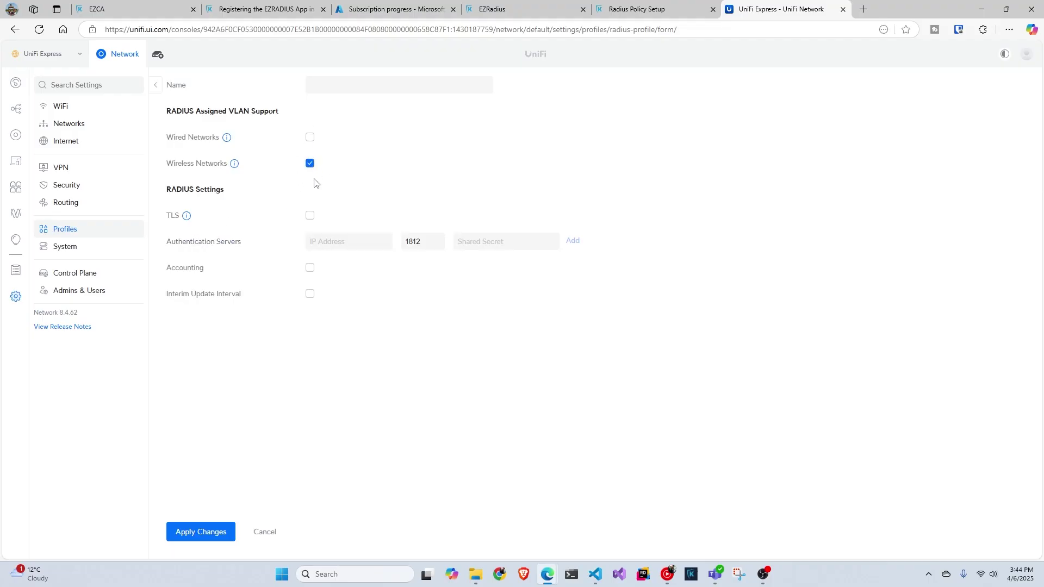
# Step: Copy the US East server IP 3.131.107.195 from EZRADIUS into the authentication server field
pyautogui.click(509, 10)
pyautogui.click(604, 11)
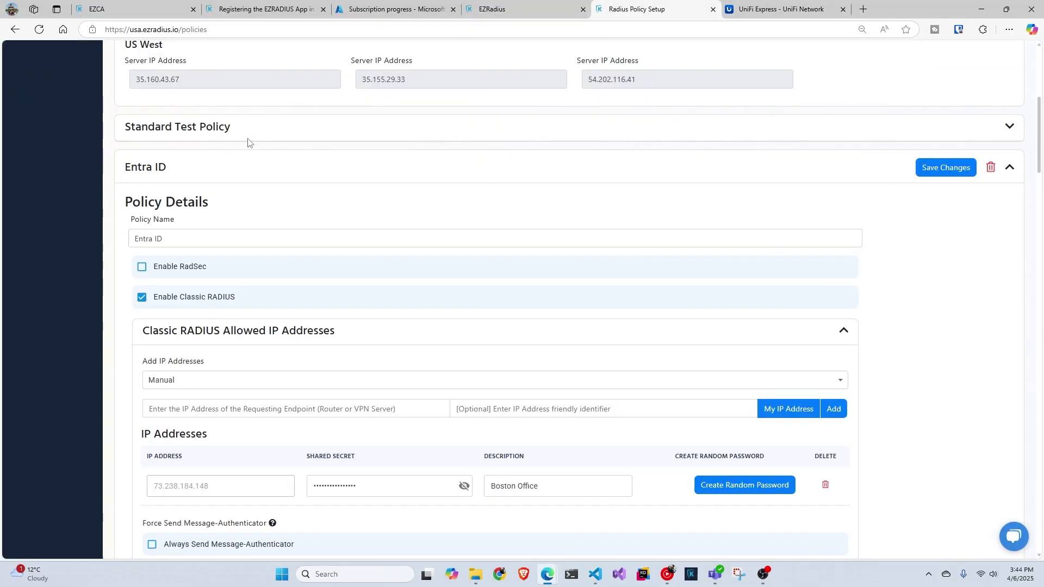
pyautogui.scroll(3, 239, 158)
pyautogui.doubleClick(216, 171)
pyautogui.hotkey('ctrl', 'c')
pyautogui.click(774, 8)
pyautogui.click(351, 241)
pyautogui.hotkey('ctrl', 'v')
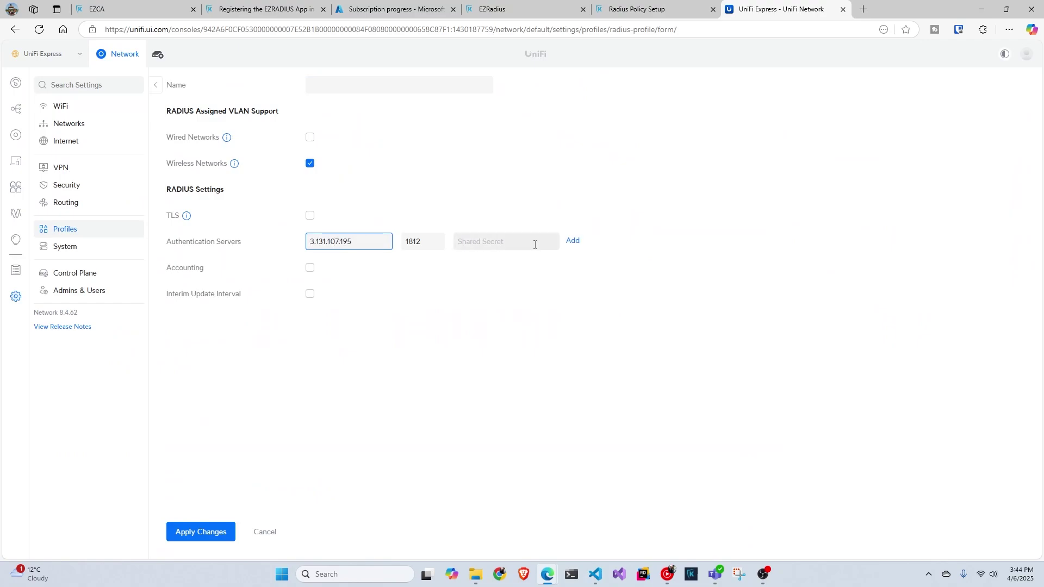
# Step: Paste the policy's shared secret and add 3.131.107.195 as the first authentication server
pyautogui.click(652, 10)
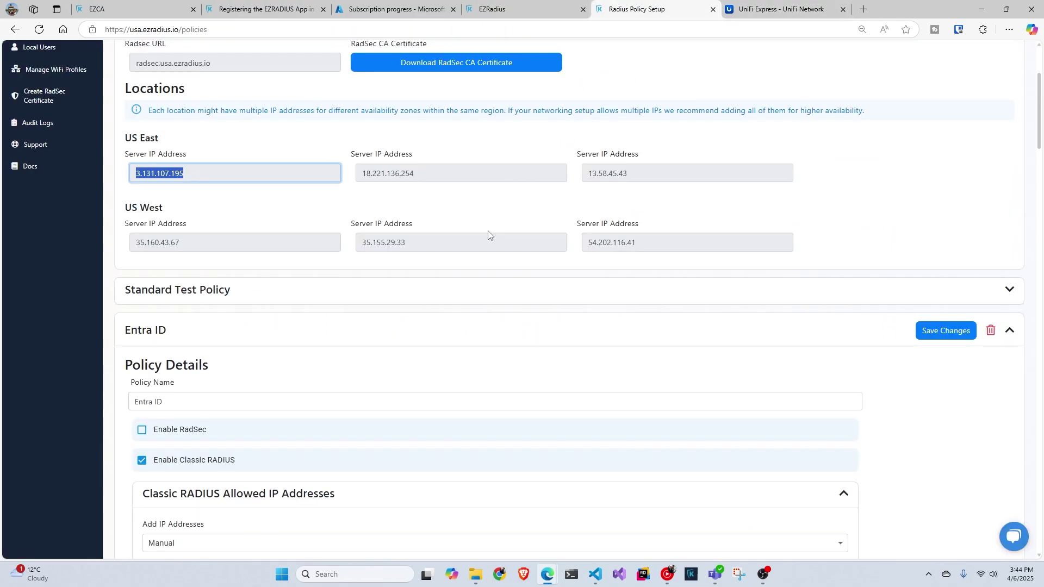
pyautogui.scroll(-5, 315, 284)
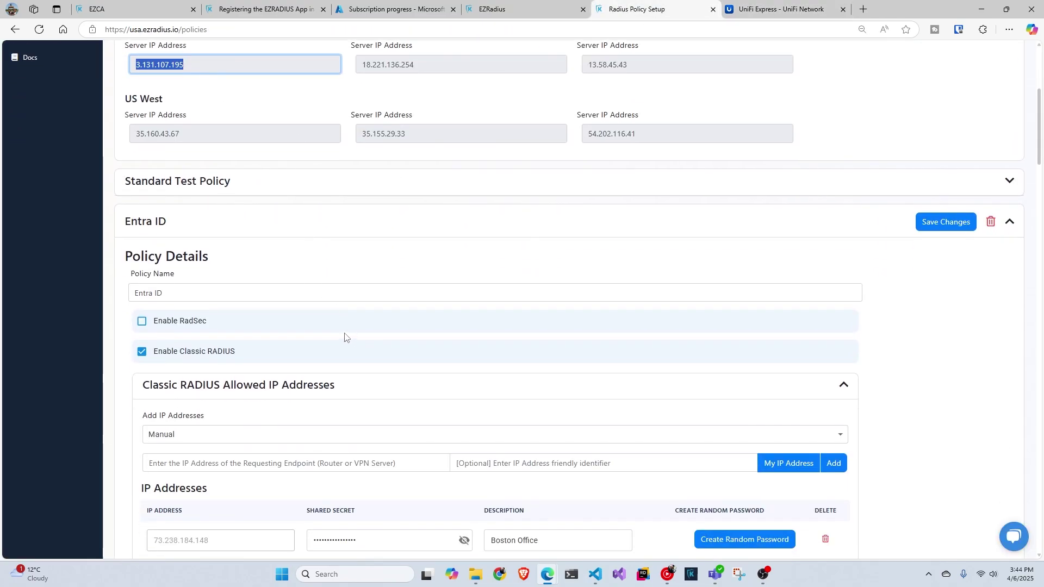
pyautogui.click(463, 376)
pyautogui.moveTo(415, 380); pyautogui.dragTo(289, 382)
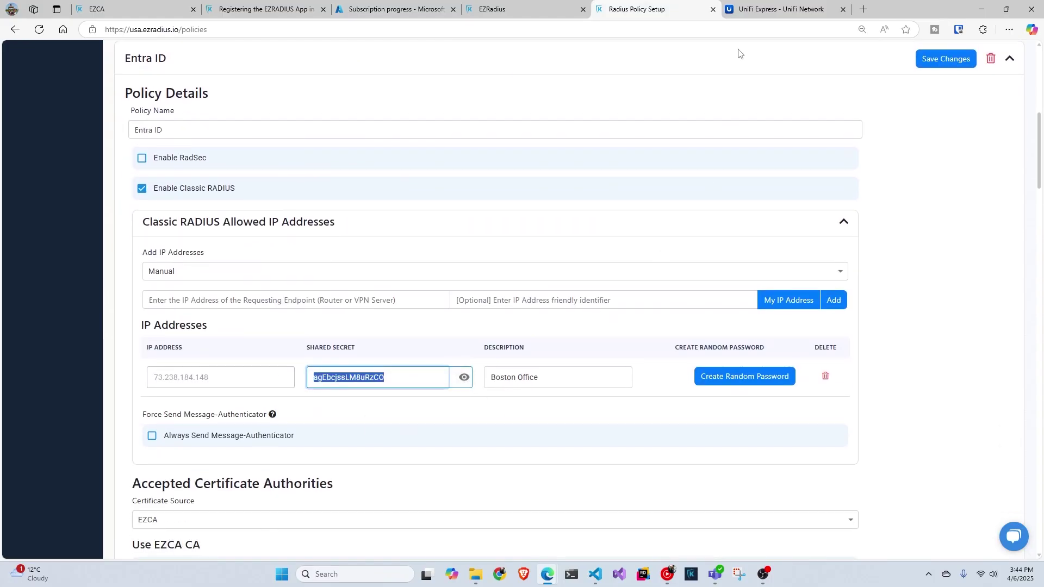
pyautogui.click(753, 10)
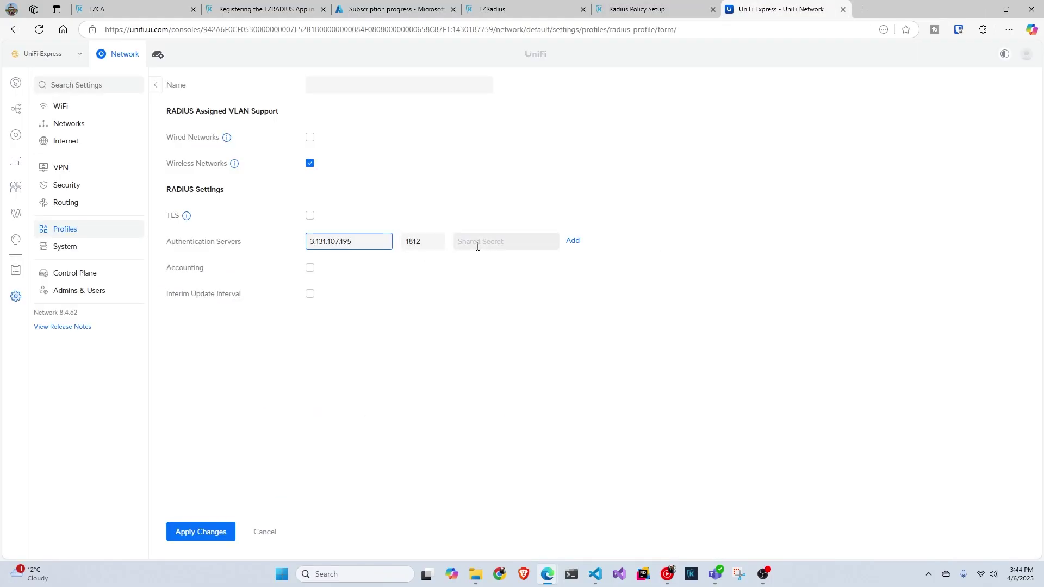
pyautogui.click(473, 241)
pyautogui.hotkey('ctrl', 'v')
pyautogui.click(571, 241)
# Step: Add US West server 35.160.43.67 with the shared secret as the second authentication server
pyautogui.hotkey('ctrl', 'v')
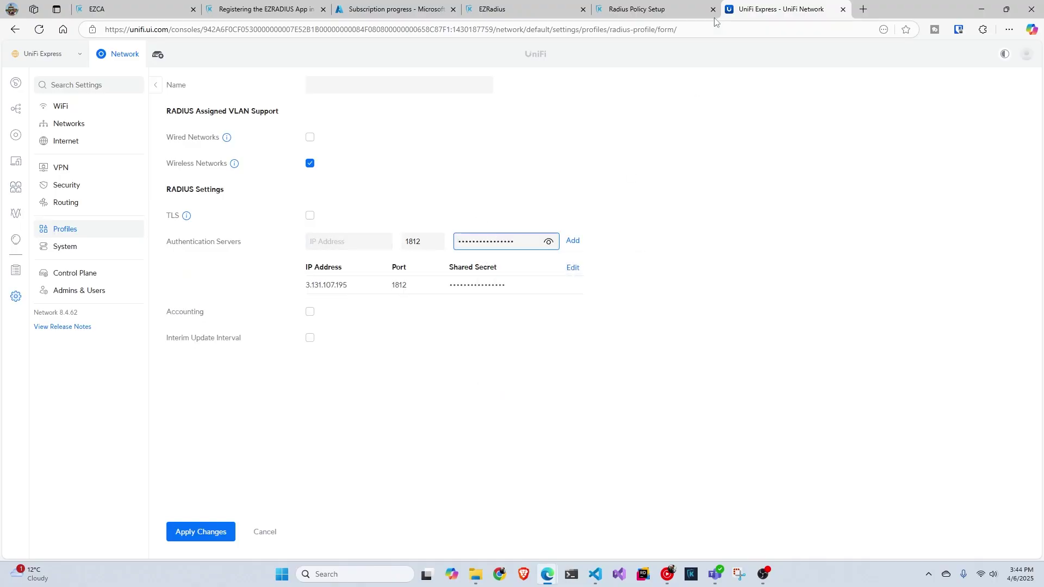
pyautogui.click(647, 12)
pyautogui.scroll(5, 413, 234)
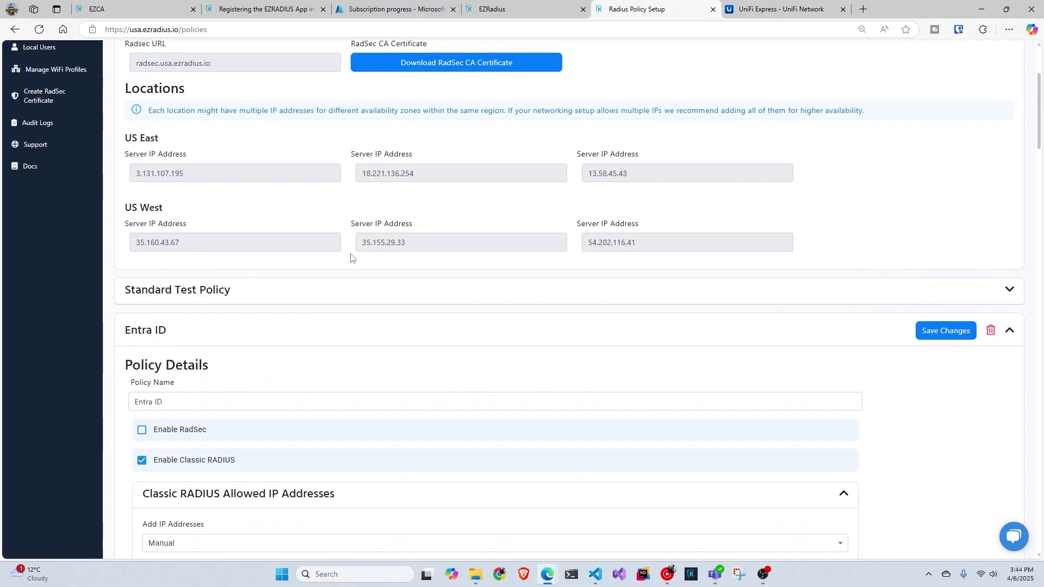
pyautogui.tripleClick(247, 245)
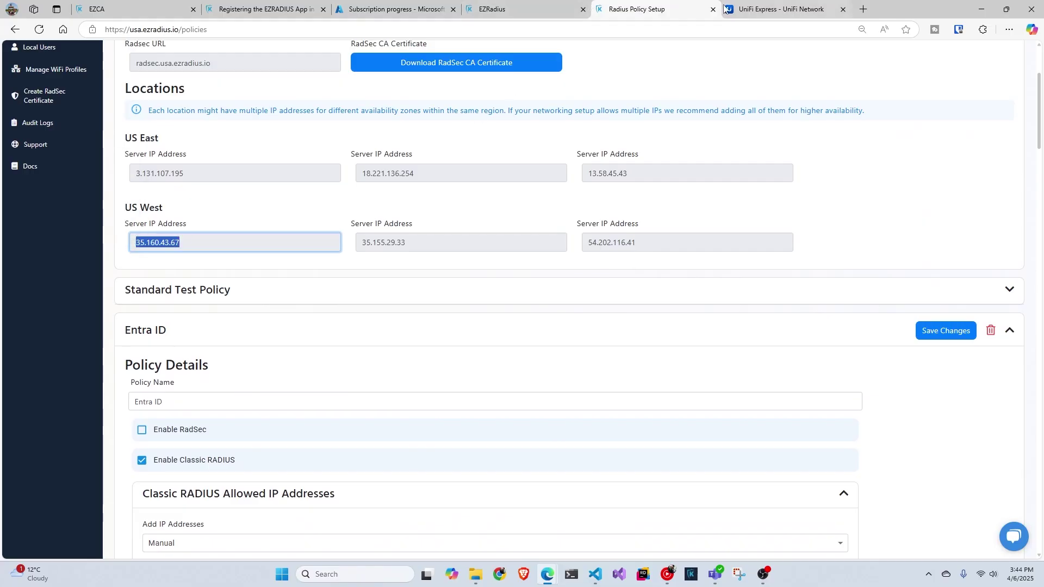
pyautogui.click(823, 9)
pyautogui.click(322, 235)
pyautogui.hotkey('ctrl', 'v')
pyautogui.click(573, 240)
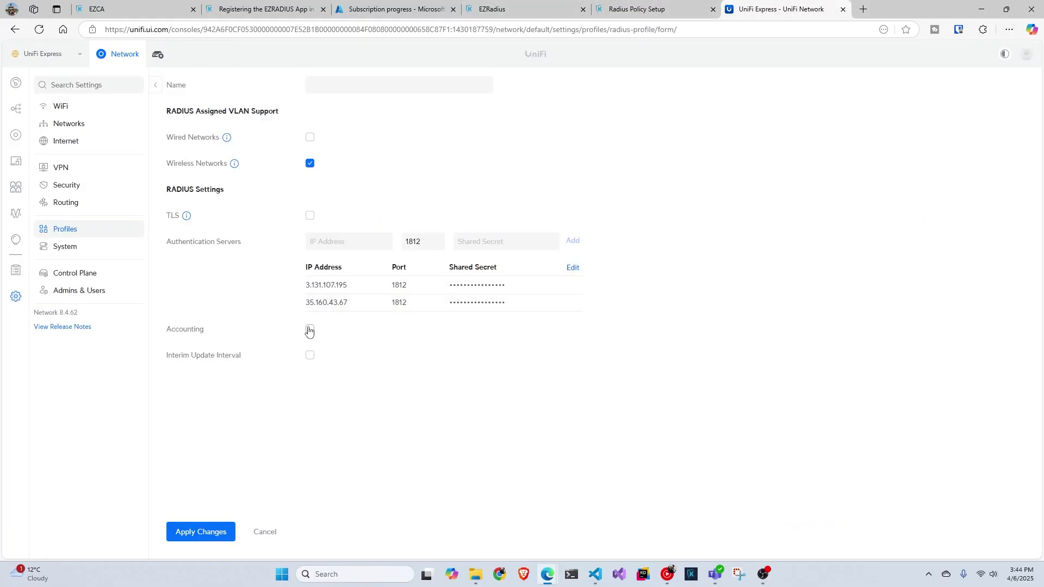
# Step: Name the profile 'Video Policy' and save it, declining the browser's password prompt
pyautogui.click(353, 82)
pyautogui.write('Vid')
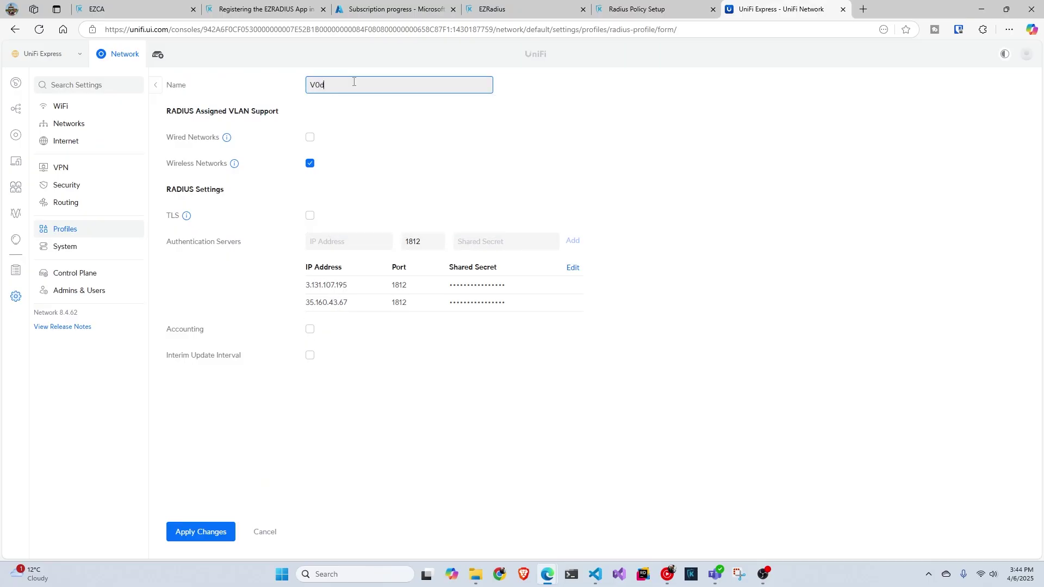
pyautogui.press('BackSpace')
pyautogui.press('BackSpace')
pyautogui.write('ideo ')
pyautogui.write('R')
pyautogui.press('BackSpace')
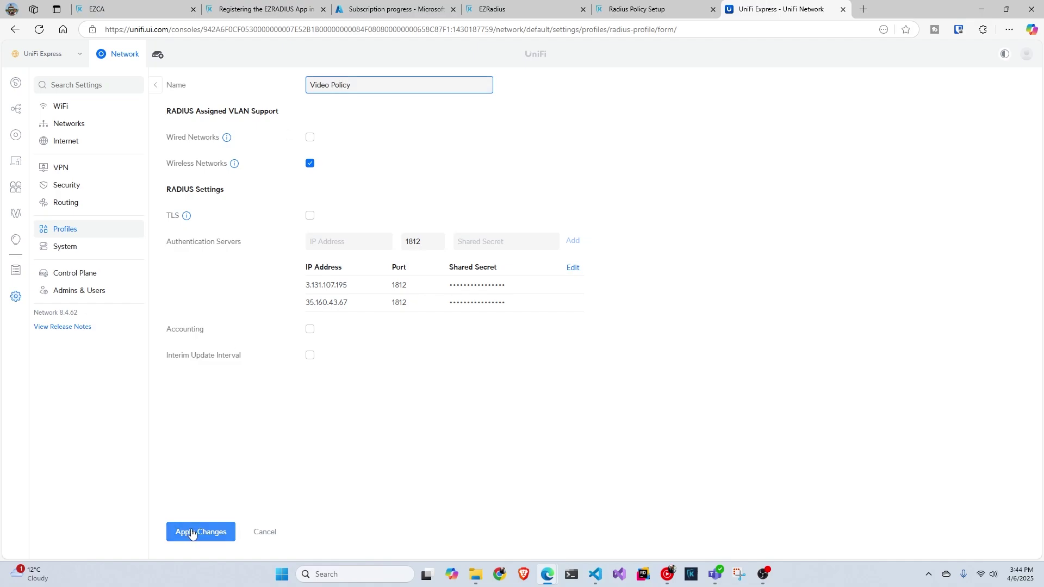
pyautogui.click(197, 532)
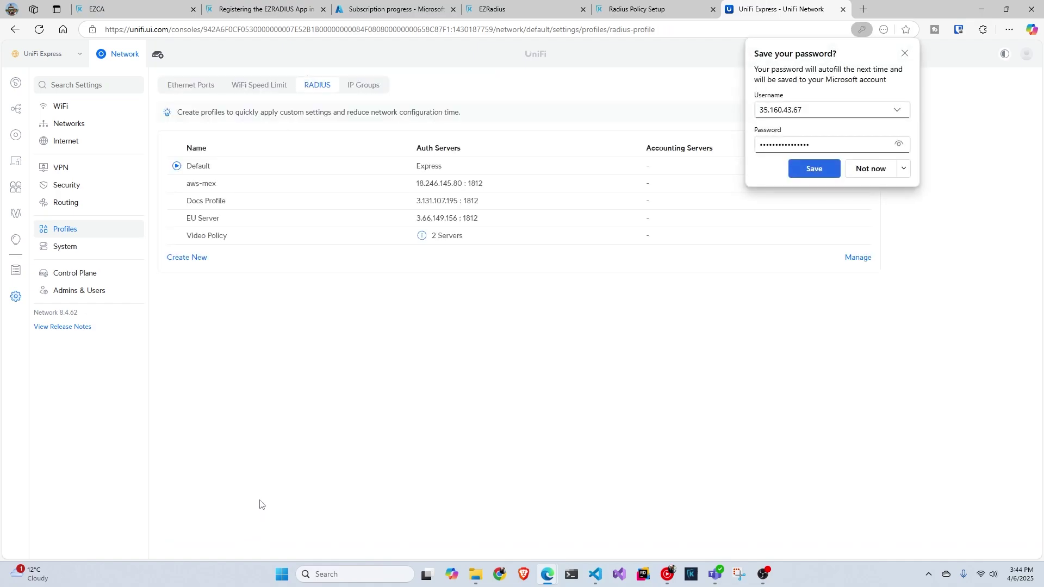
pyautogui.click(903, 54)
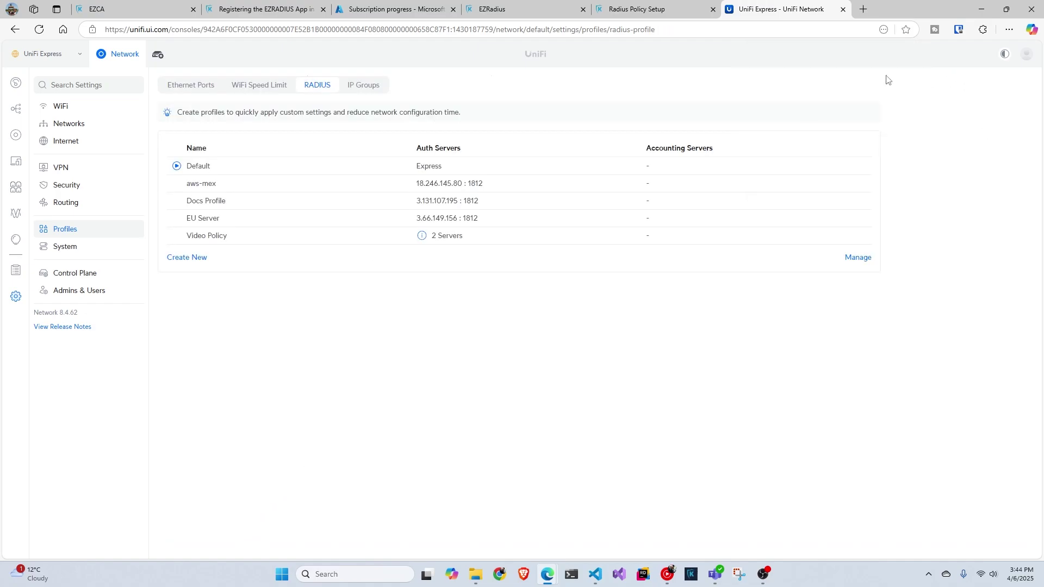
# Step: Open rad-eap-tls under WiFi, select 'Video Policy' as its RADIUS Profile, and apply
pyautogui.click(99, 110)
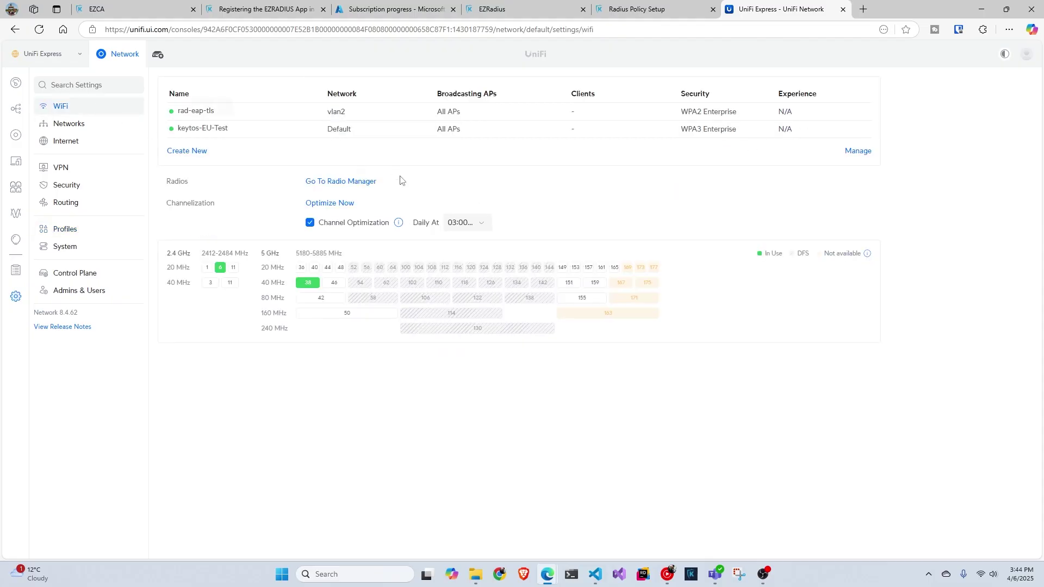
pyautogui.click(210, 117)
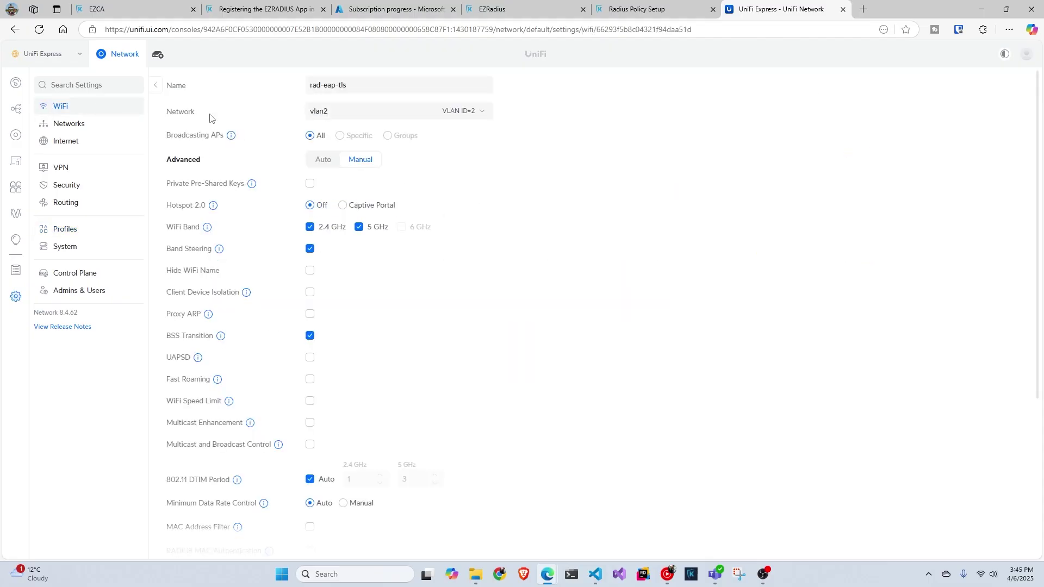
pyautogui.scroll(-4, 402, 261)
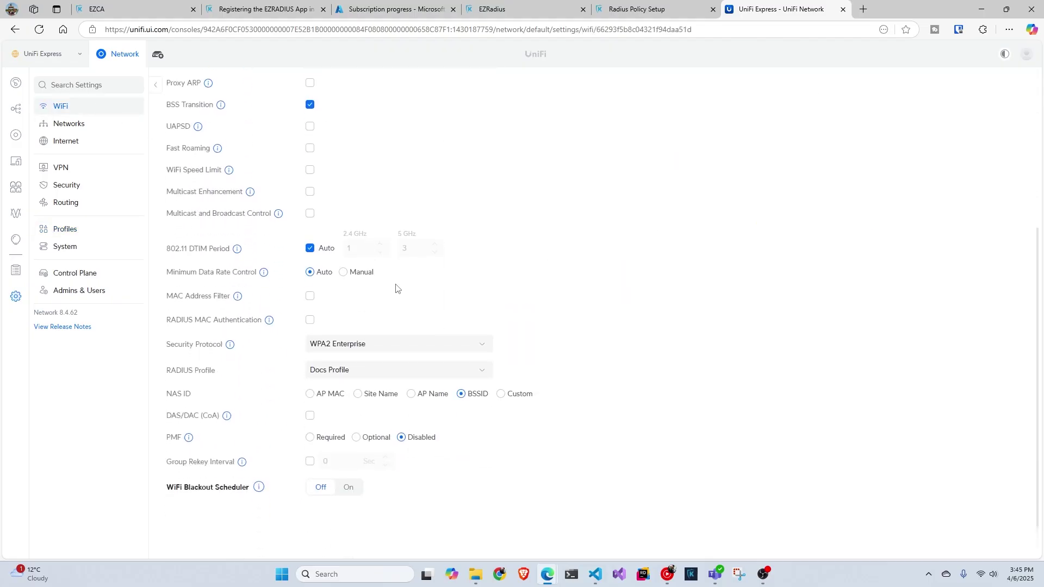
pyautogui.click(406, 371)
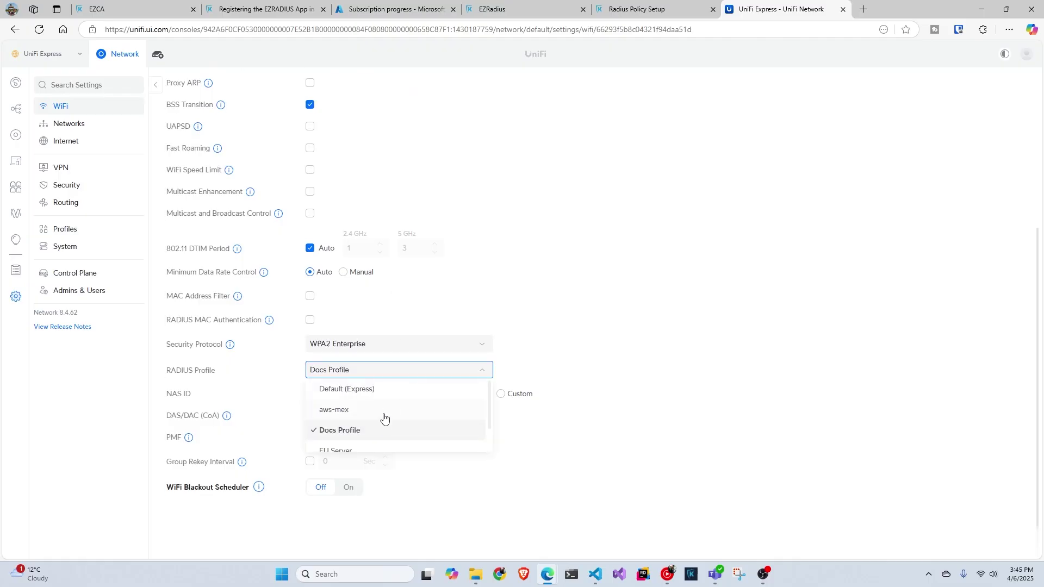
pyautogui.scroll(-1, 383, 423)
pyautogui.click(376, 444)
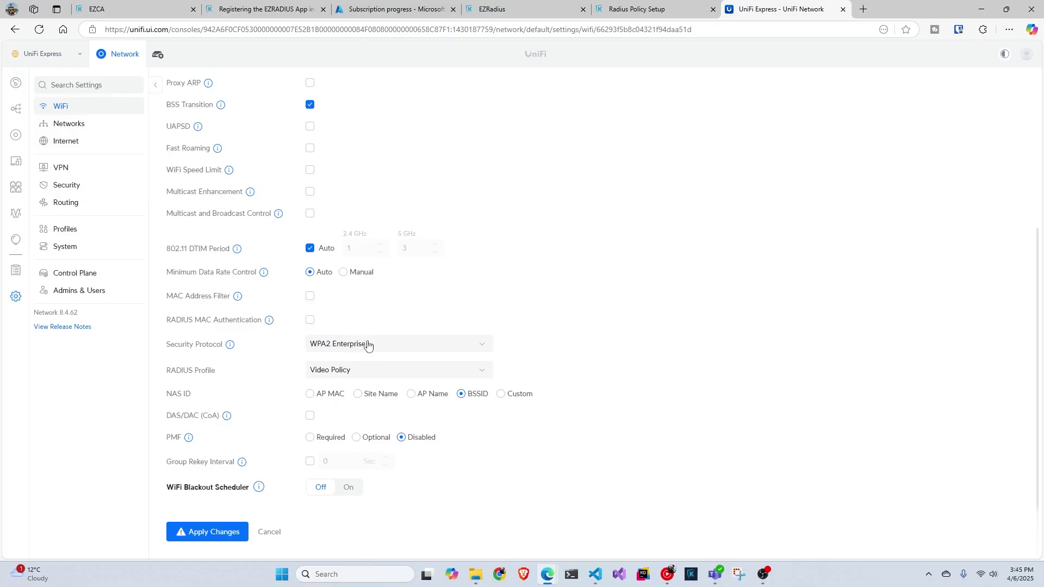
pyautogui.click(217, 532)
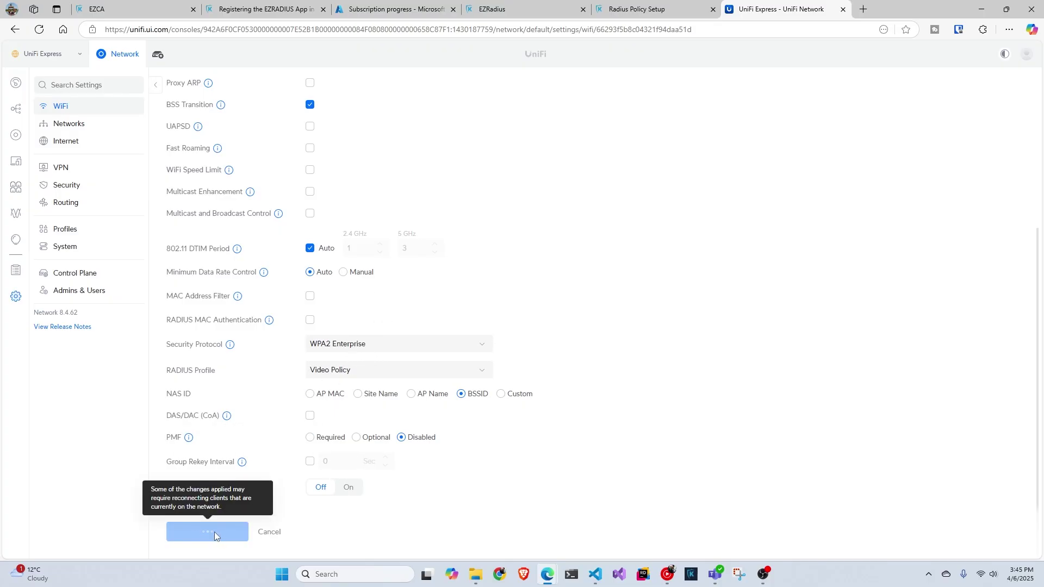
# Step: Pick the rad-eap-tls network from Windows Wi-Fi quick settings and start connecting
pyautogui.click(986, 574)
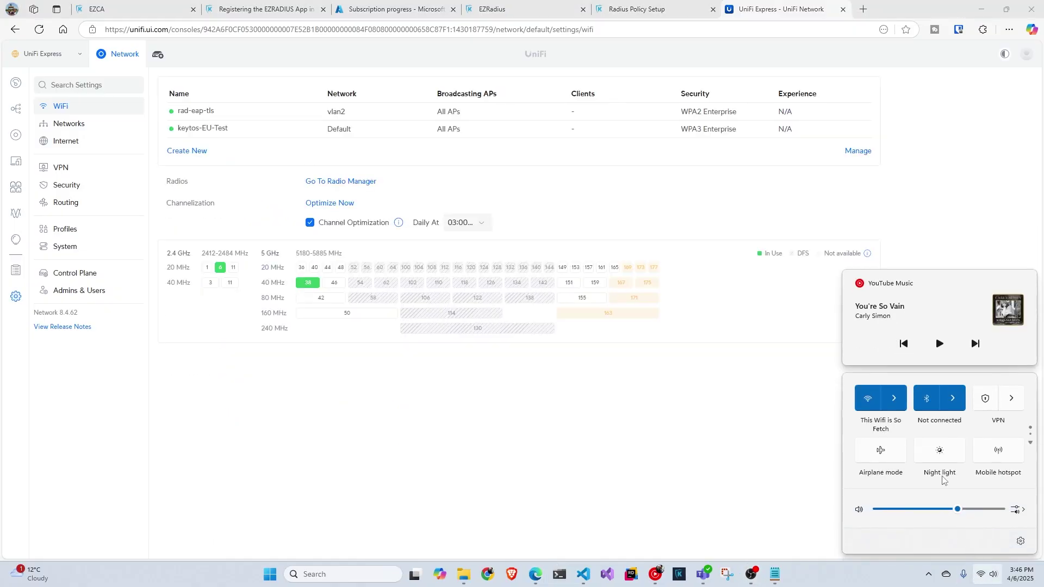
pyautogui.click(893, 398)
pyautogui.scroll(-3, 923, 468)
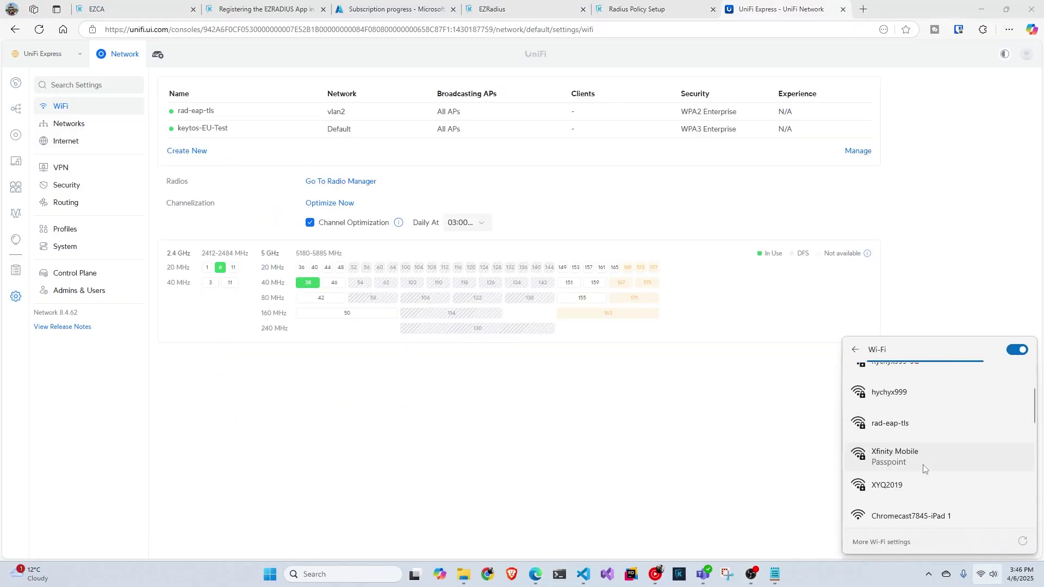
pyautogui.click(911, 395)
pyautogui.click(965, 426)
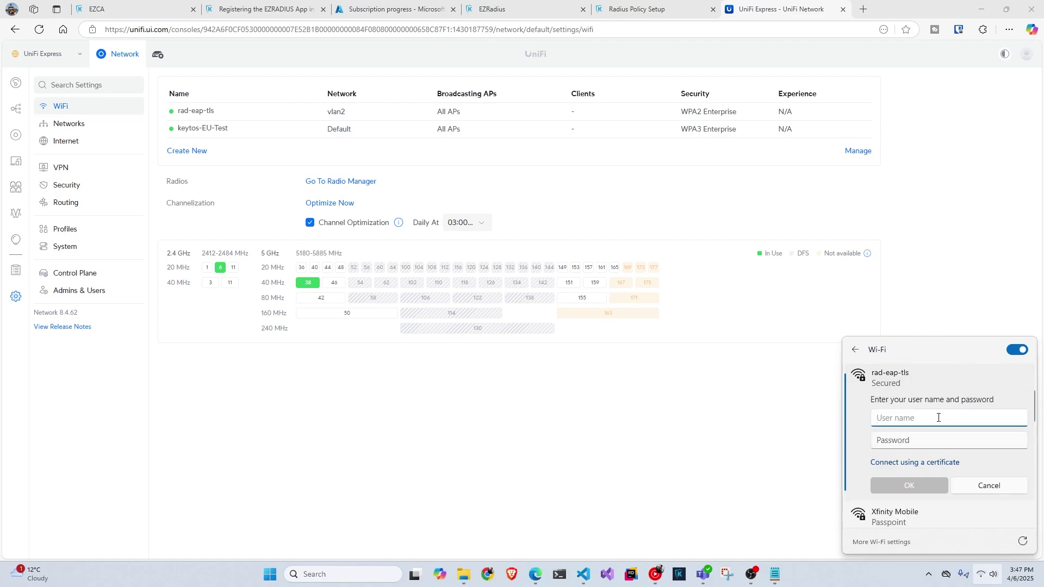
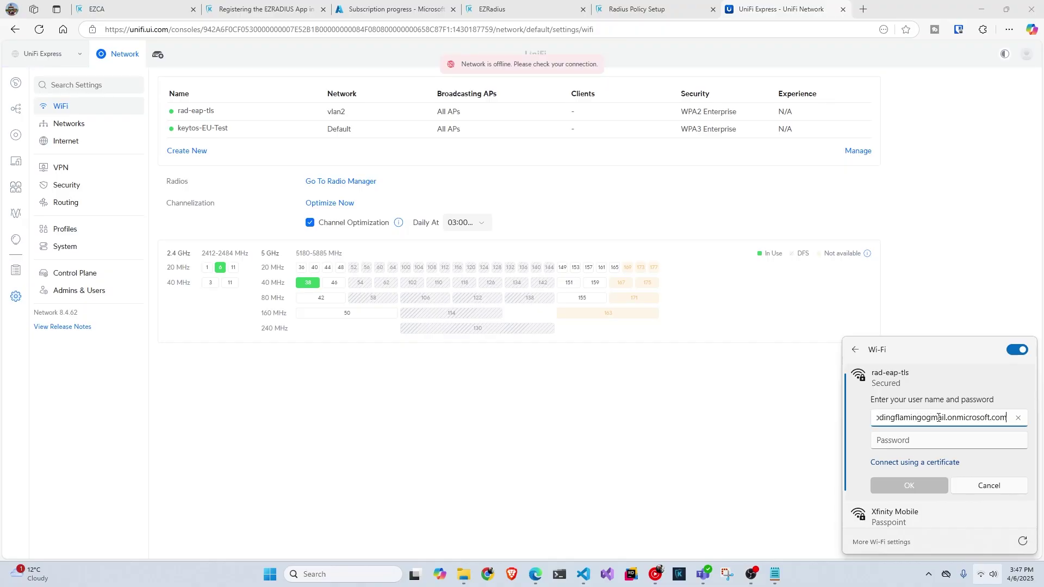
# Step: Sign in with the Entra ID user's name and account password, then confirm the connection
pyautogui.press('Tab')
pyautogui.hotkey('ctrl', 'v')
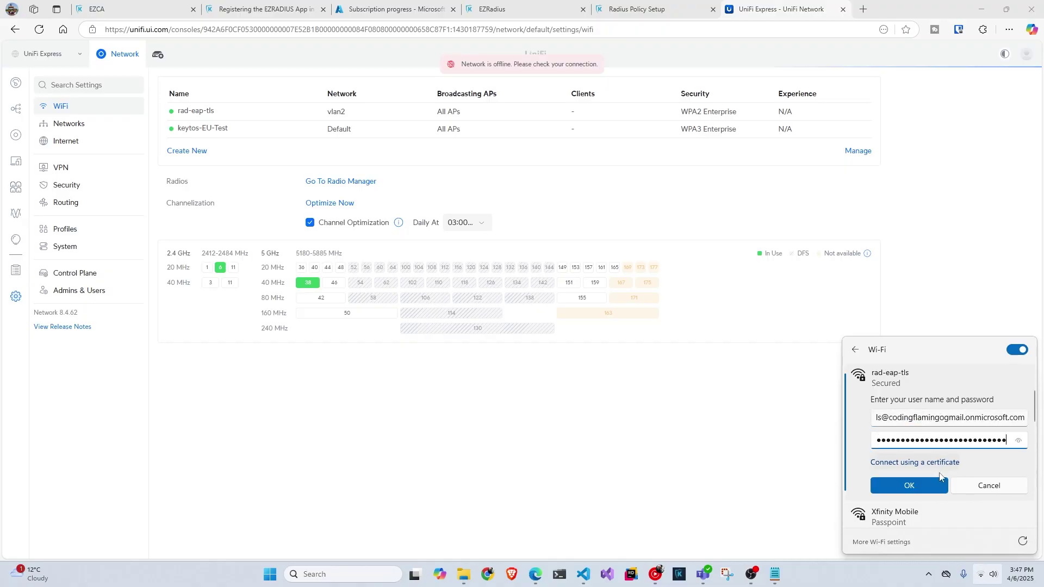
pyautogui.click(931, 486)
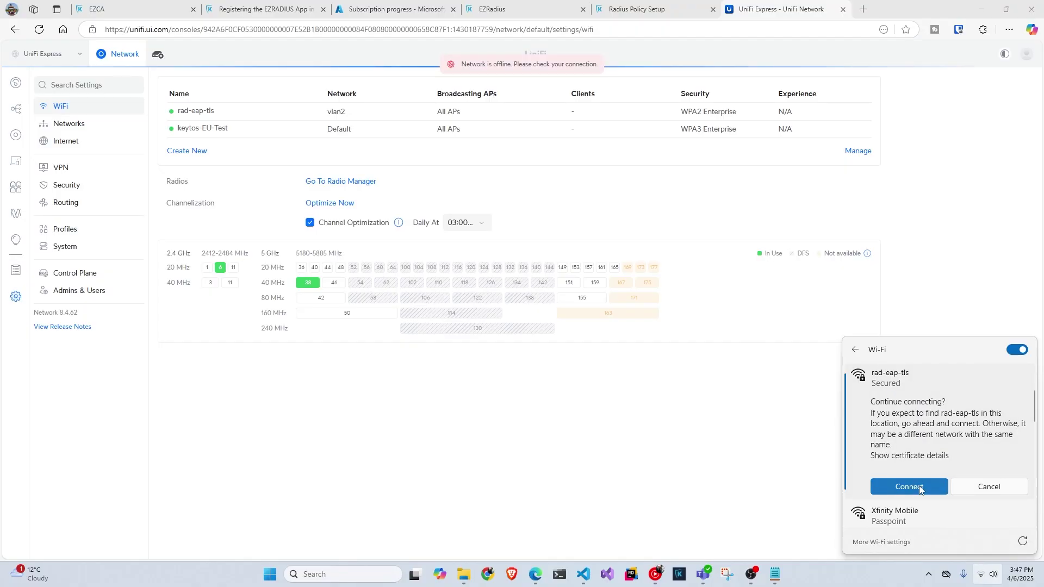
pyautogui.click(919, 489)
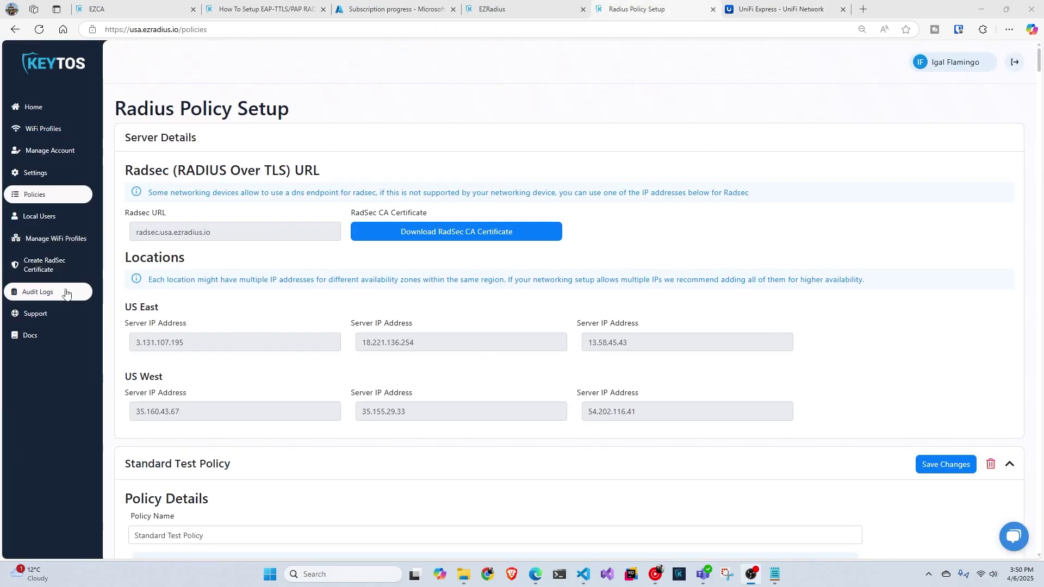
# Step: Load EZRADIUS audit logs showing three successful EAP-TTLS/PAP authentications, then return to the setup guide
pyautogui.click(87, 292)
pyautogui.click(752, 195)
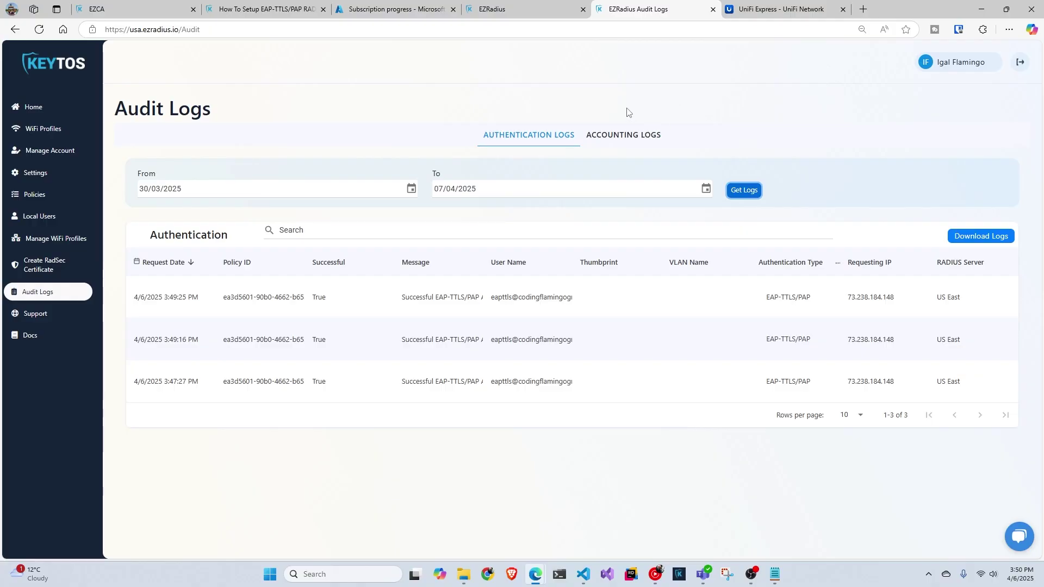
pyautogui.click(296, 10)
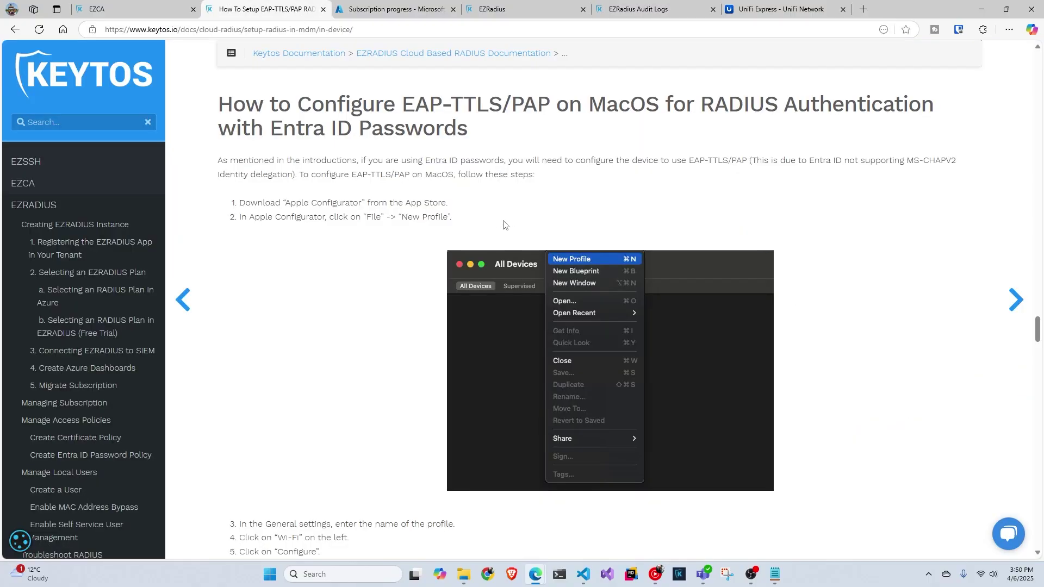
# Step: Skim the macOS EAP-TTLS/PAP configuration guide
pyautogui.moveTo(430, 106); pyautogui.dragTo(523, 107)
pyautogui.click(486, 201)
pyautogui.scroll(-15, 489, 212)
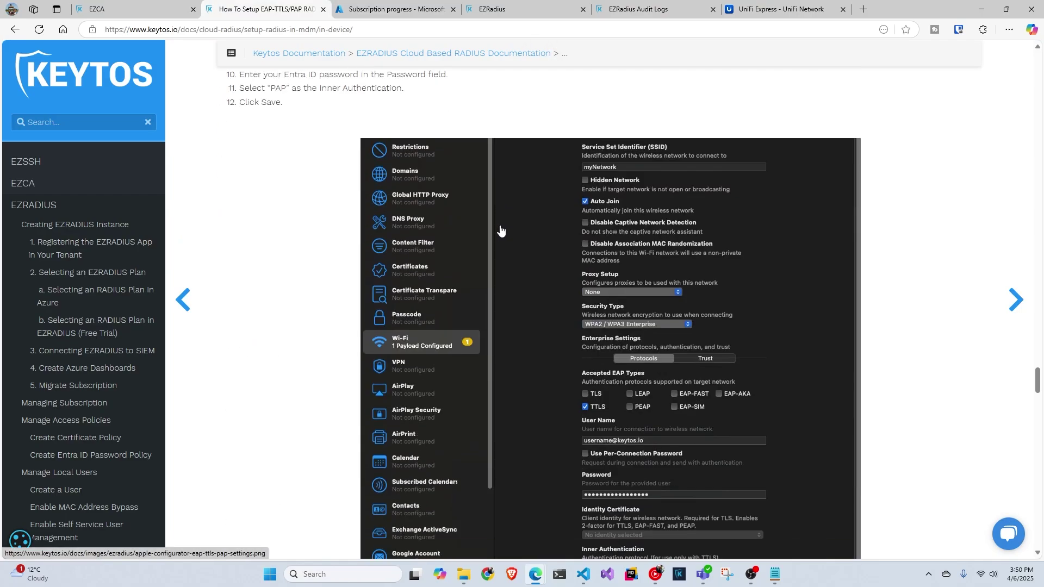
pyautogui.scroll(-7, 500, 230)
pyautogui.scroll(15, 503, 239)
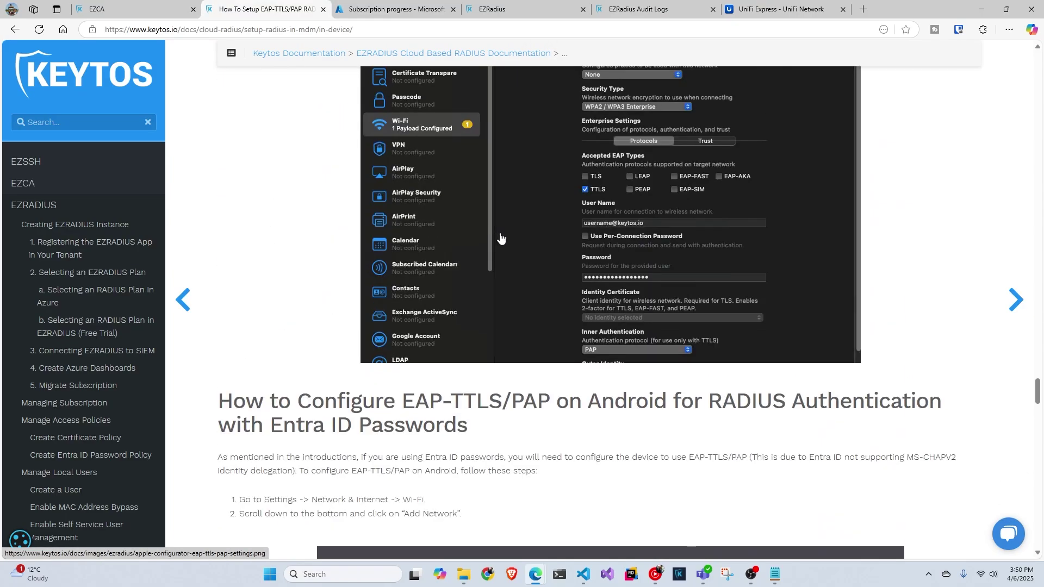
pyautogui.scroll(-6, 90, 348)
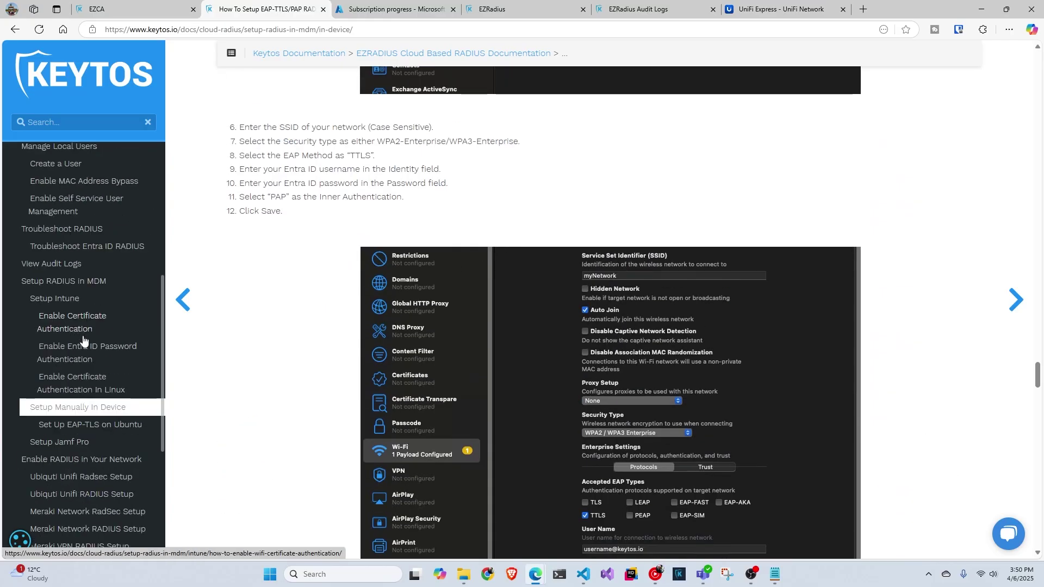
pyautogui.scroll(1, 101, 387)
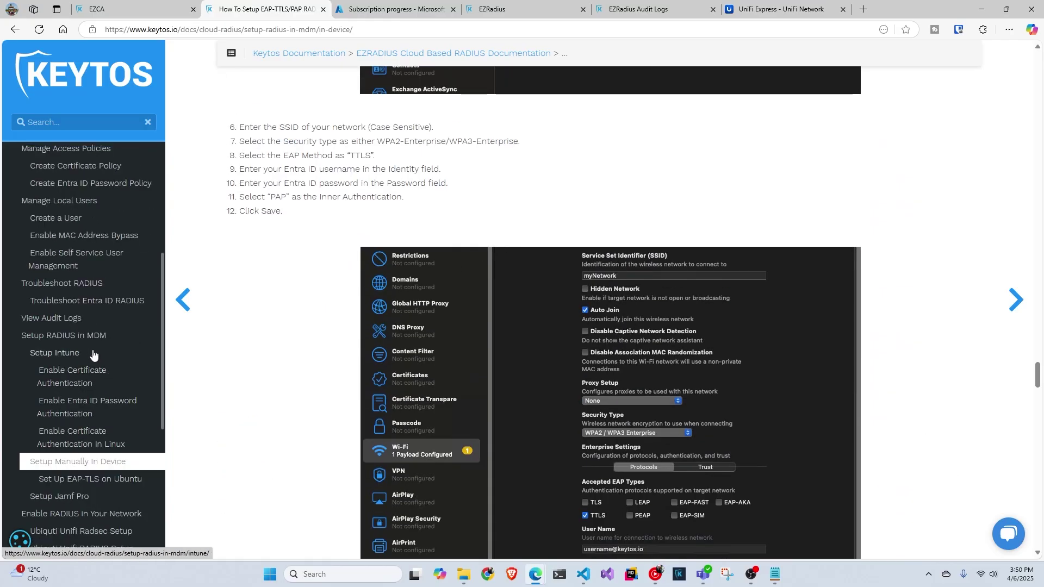
# Step: Open the 'Enable Entra ID Password Authentication' guide and bring up its Server Certificate section
pyautogui.click(87, 407)
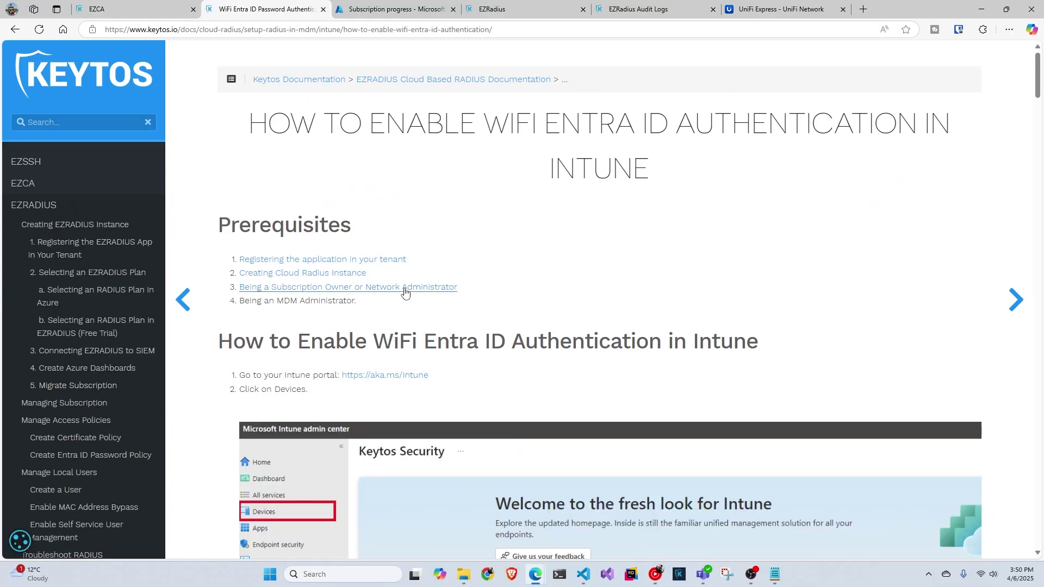
pyautogui.scroll(-6, 399, 296)
pyautogui.scroll(-20, 400, 296)
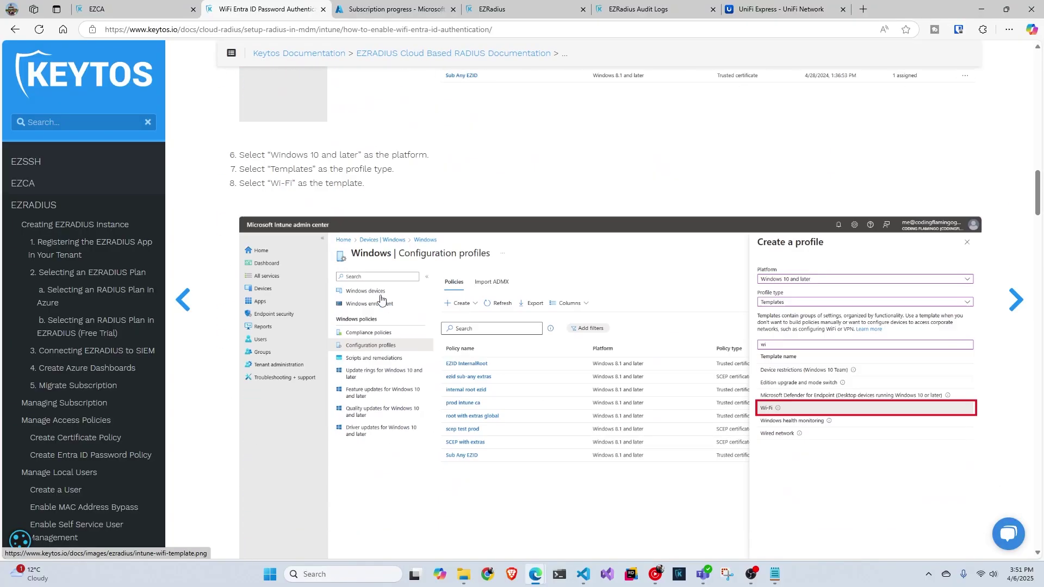
pyautogui.scroll(-15, 370, 295)
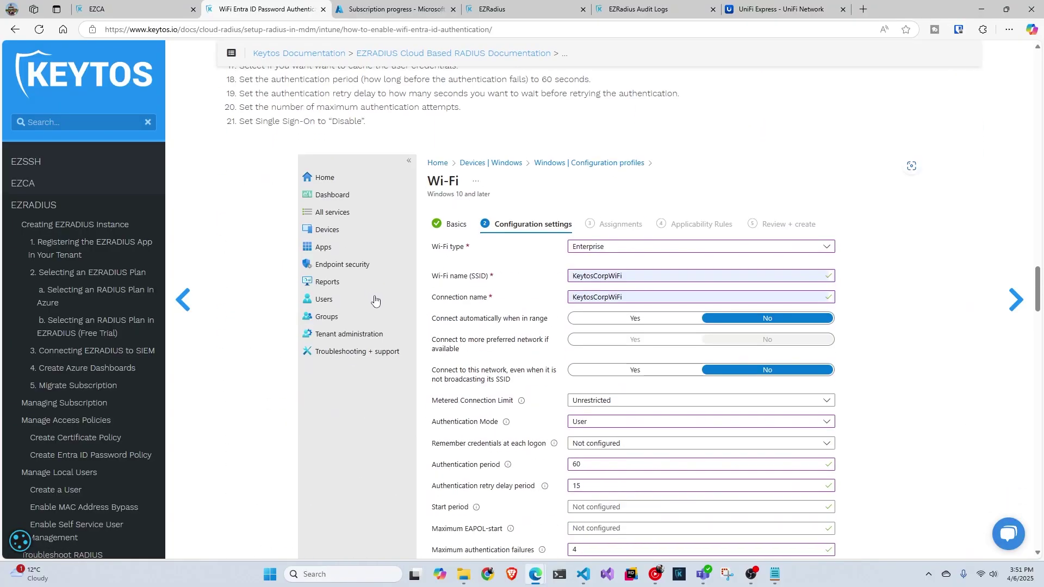